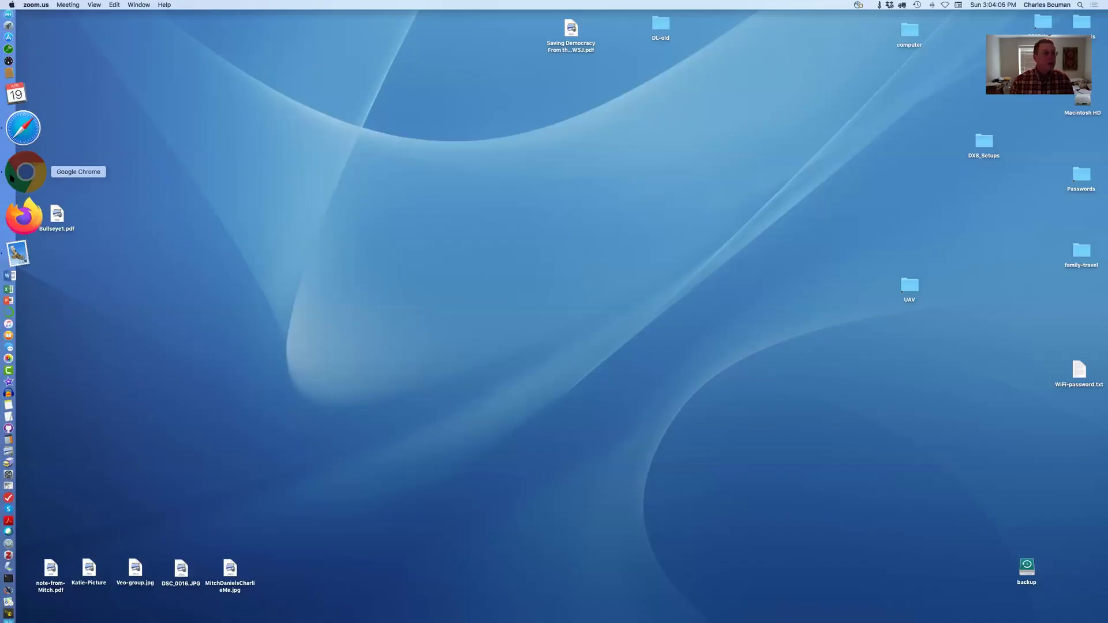
Launch Chrome and run a Google search for gradescope, correcting the typed query.
{"action": "left_click", "coordinate": [27, 170]}
{"action": "left_click_drag", "start_coordinate": [338, 54], "coordinate": [430, 52]}
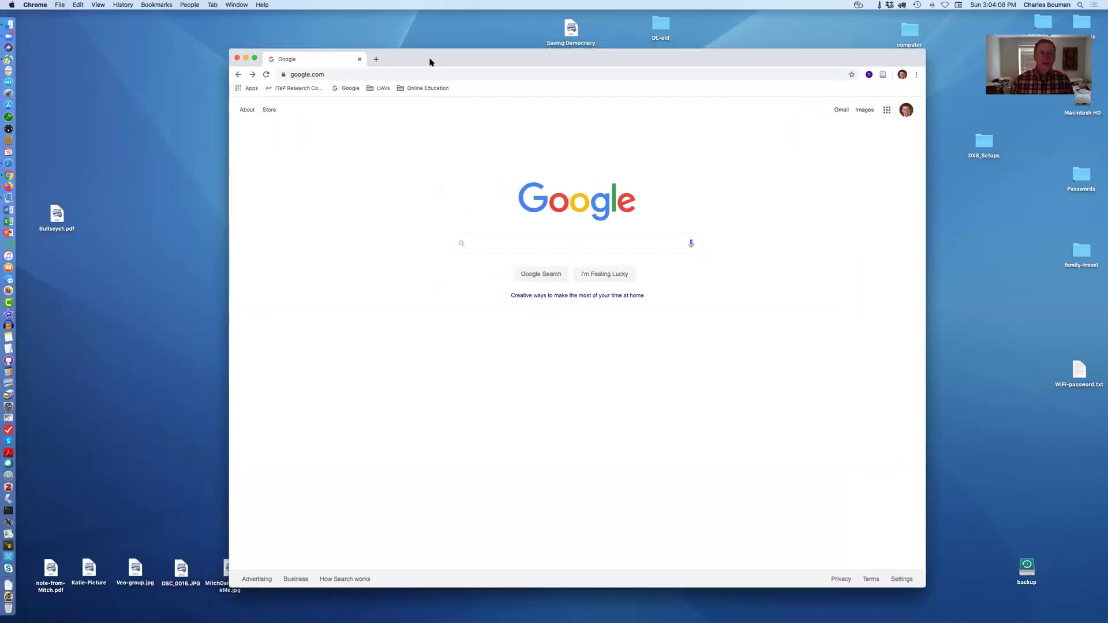
{"action": "left_click", "coordinate": [494, 238]}
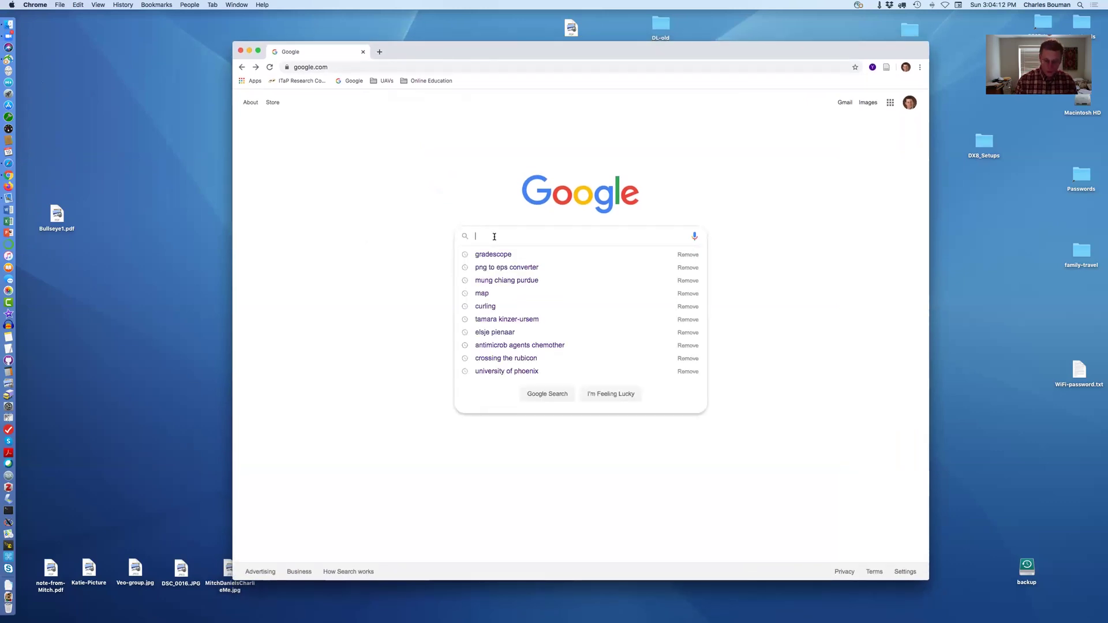
{"action": "type", "text": "sgr"}
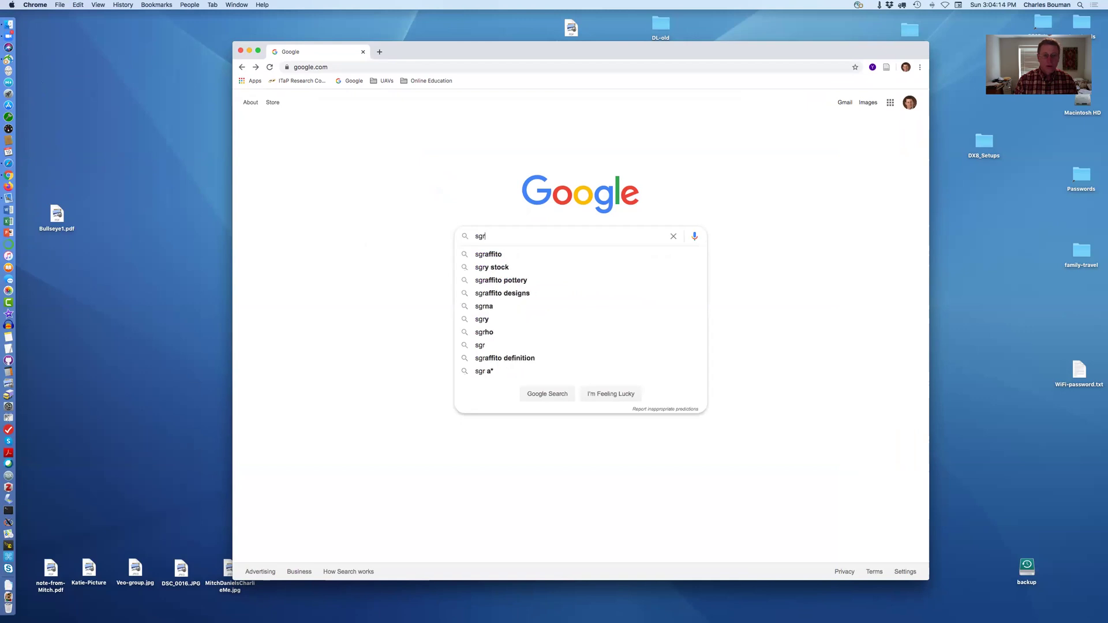
{"action": "key", "text": "BackSpace"}
{"action": "key", "text": "BackSpace"}
{"action": "key", "text": "BackSpace"}
{"action": "type", "text": "gradess"}
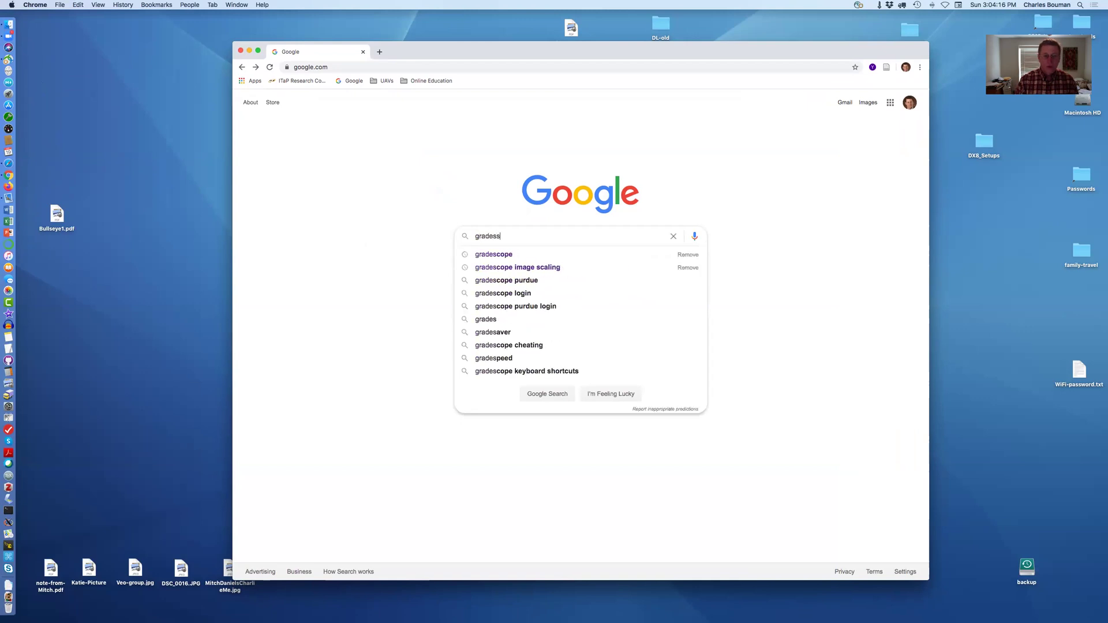
{"action": "type", "text": "c"}
{"action": "key", "text": "BackSpace"}
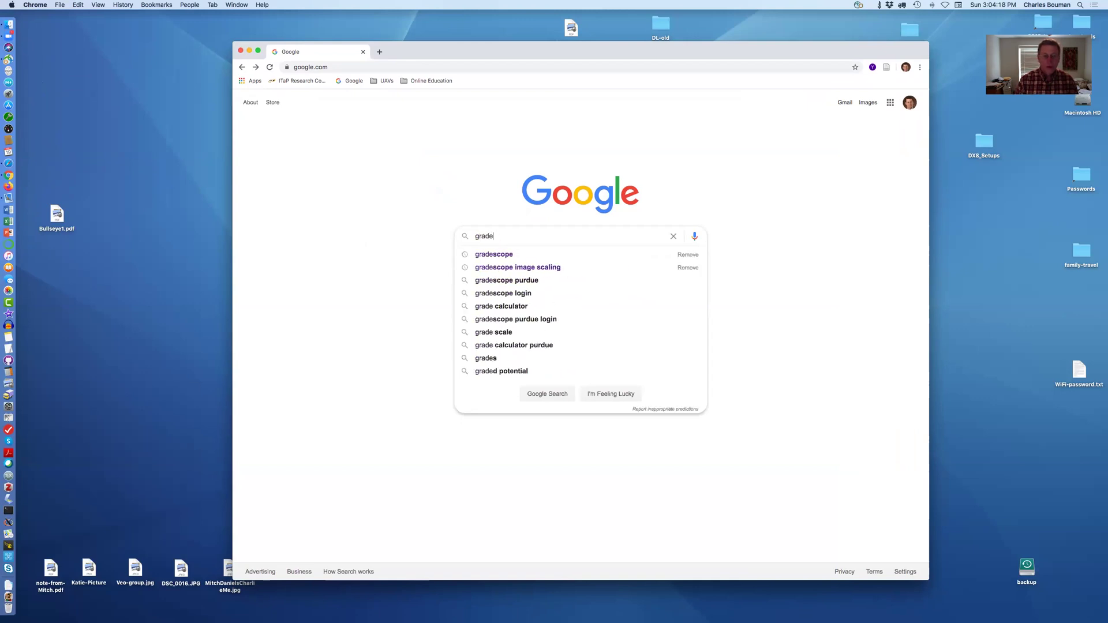
{"action": "type", "text": "scope"}
{"action": "key", "text": "Return"}
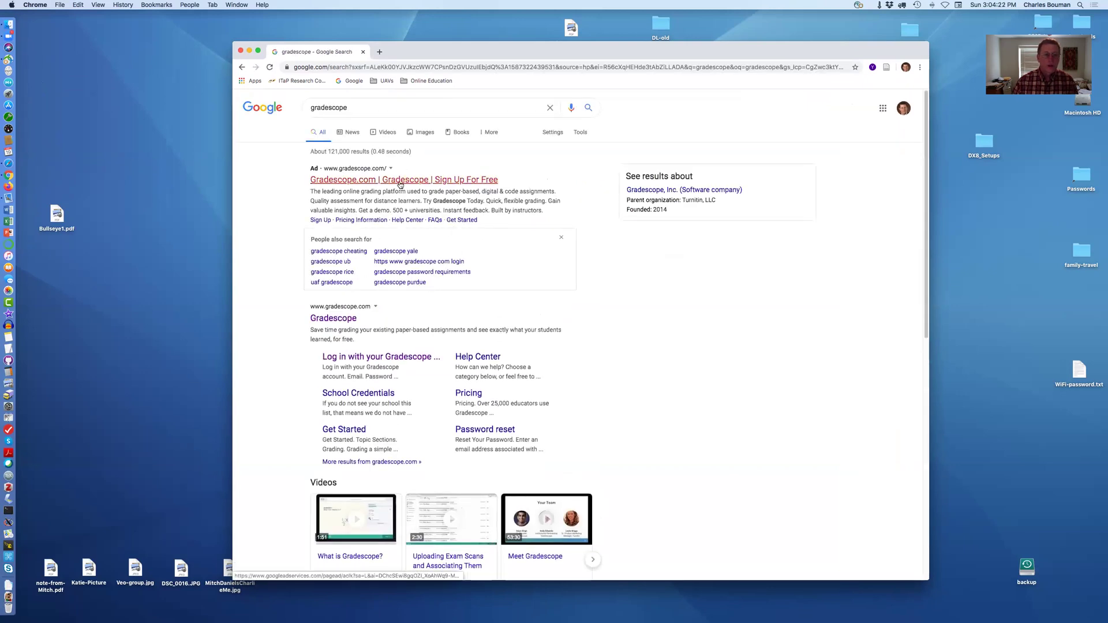
Go to Gradescope from the results and enter the Fake Class course.
{"action": "left_click", "coordinate": [398, 180]}
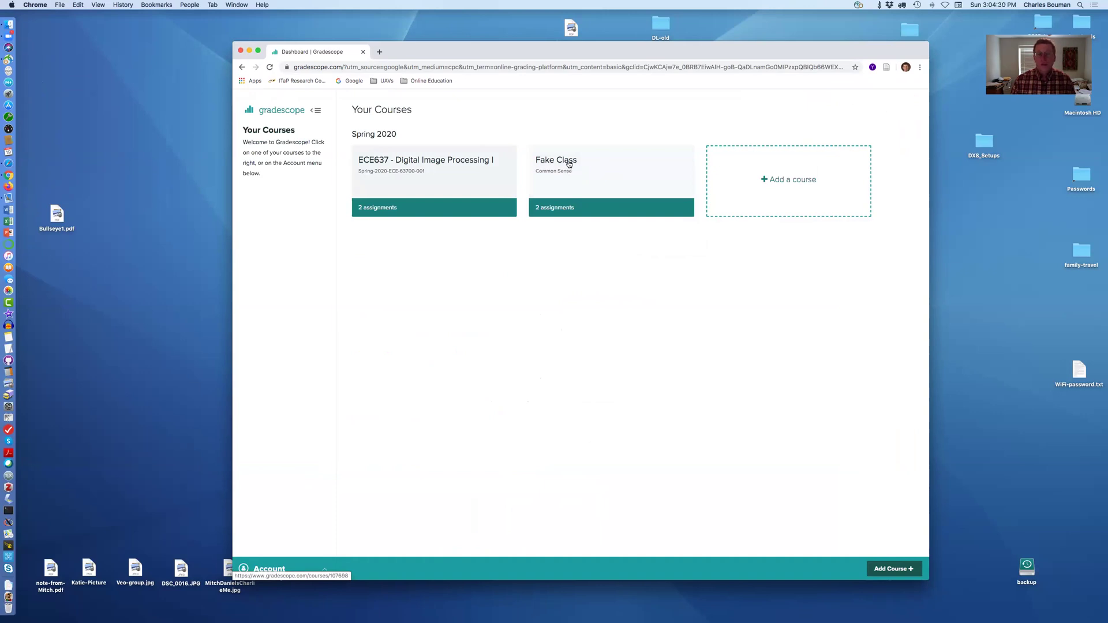
{"action": "left_click", "coordinate": [568, 164]}
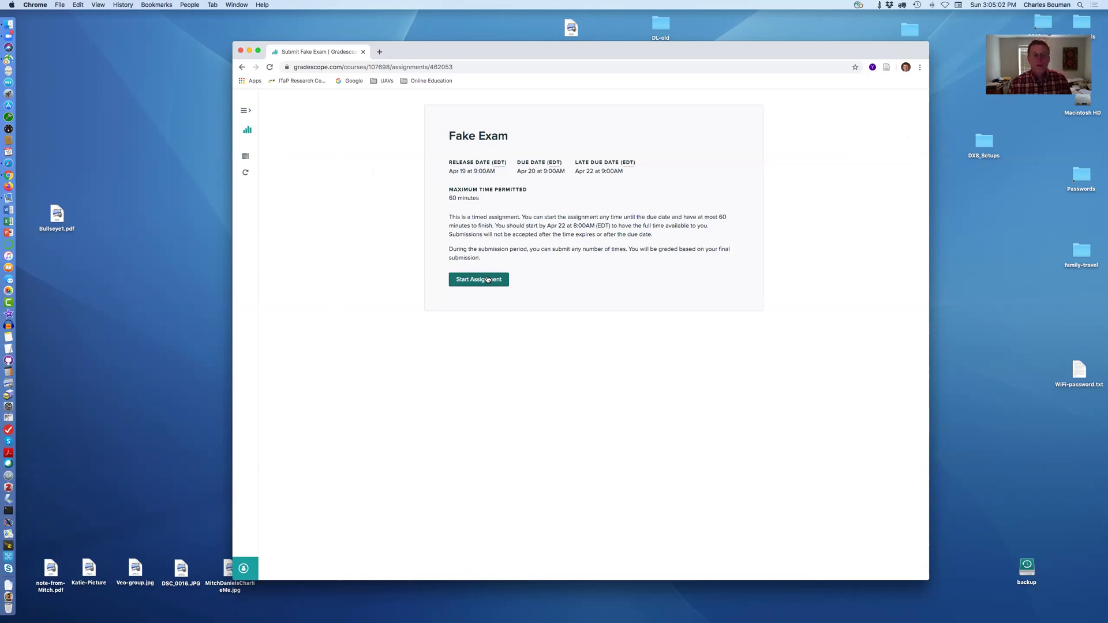
Start the timed Fake Exam, beginning the 60-minute attempt.
{"action": "left_click", "coordinate": [488, 280]}
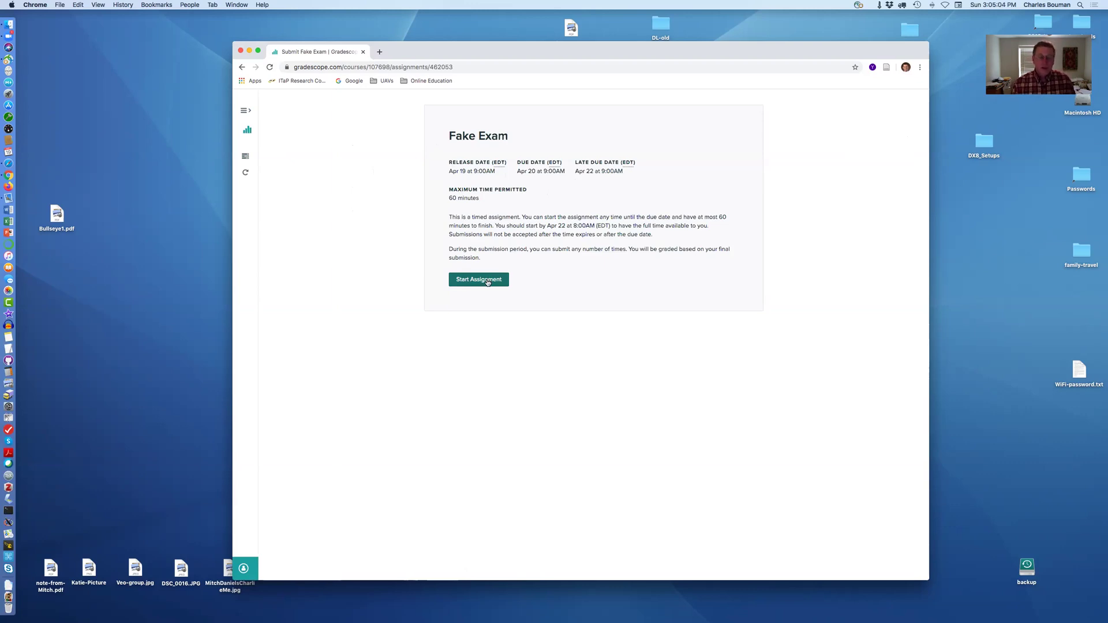
{"action": "left_click", "coordinate": [488, 280]}
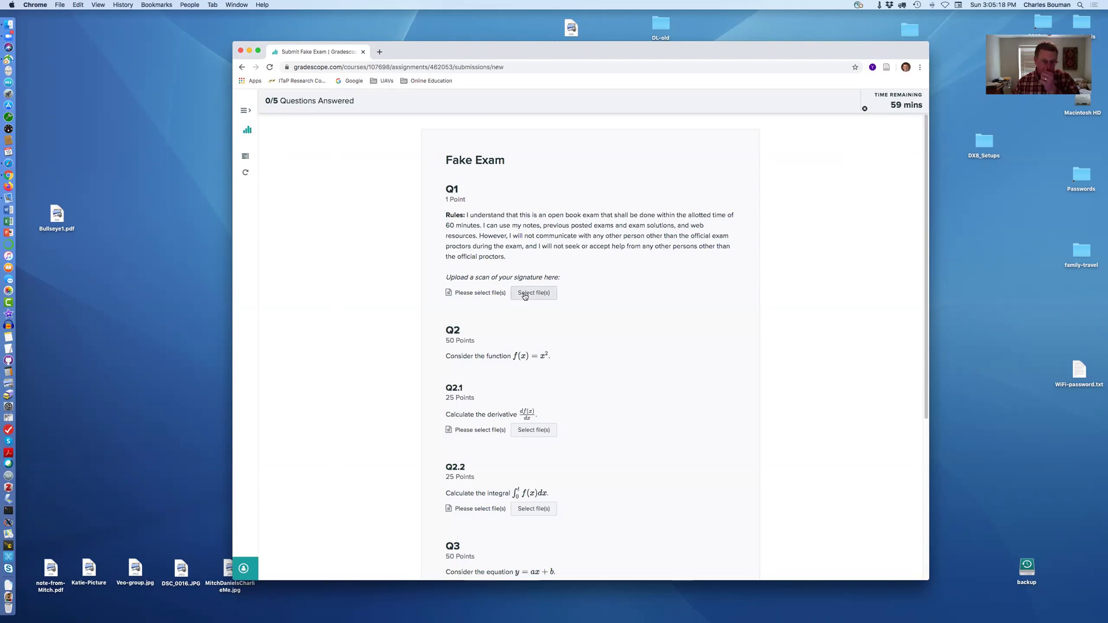
{"action": "scroll", "coordinate": [524, 294], "scroll_direction": "down", "scroll_amount": 1}
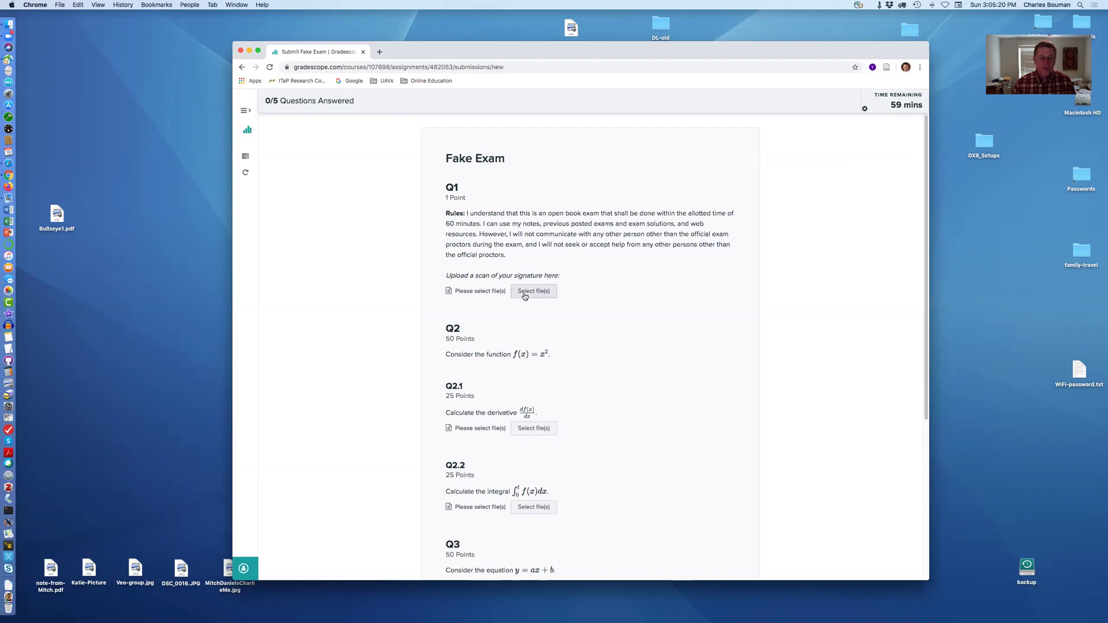
{"action": "scroll", "coordinate": [524, 296], "scroll_direction": "down", "scroll_amount": 1}
{"action": "scroll", "coordinate": [524, 297], "scroll_direction": "down", "scroll_amount": 1}
{"action": "scroll", "coordinate": [523, 296], "scroll_direction": "down", "scroll_amount": 1}
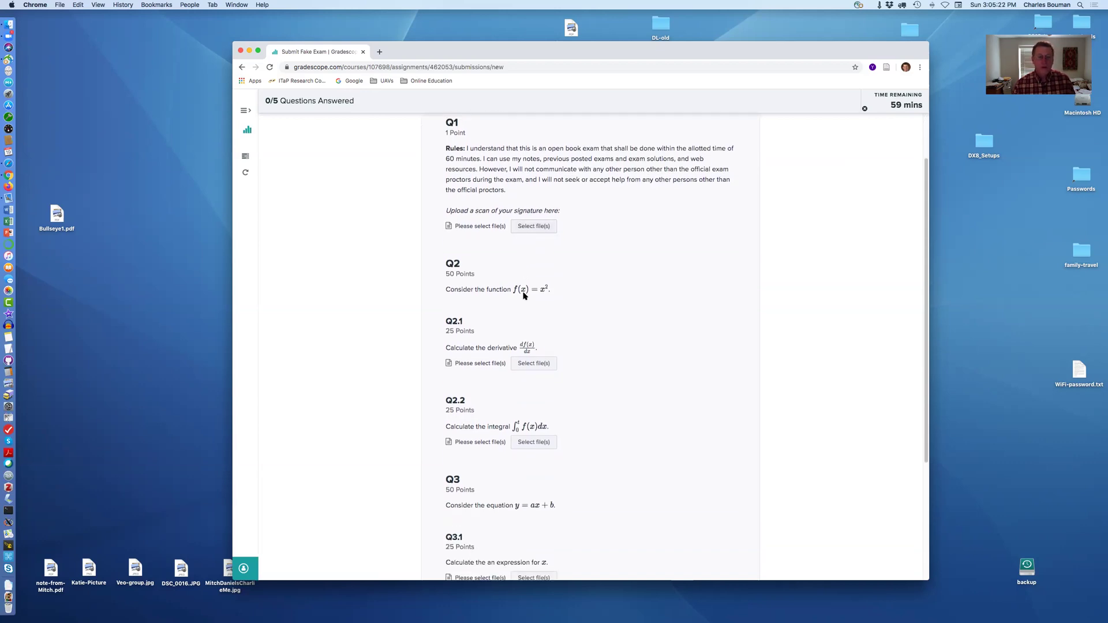
{"action": "scroll", "coordinate": [524, 296], "scroll_direction": "down", "scroll_amount": 1}
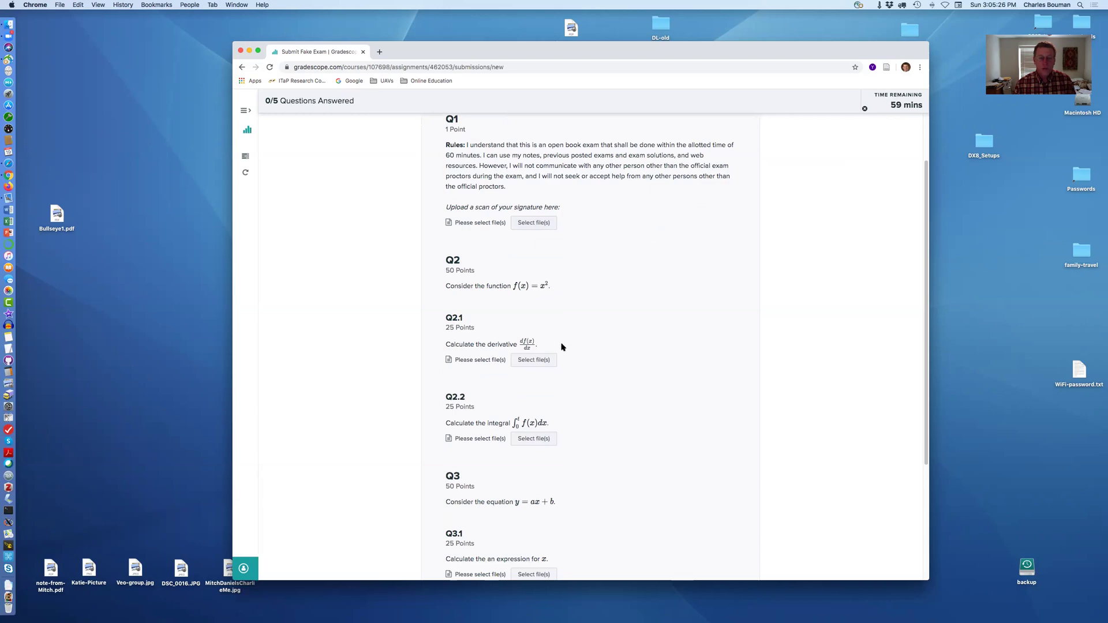
{"action": "scroll", "coordinate": [561, 347], "scroll_direction": "down", "scroll_amount": 2}
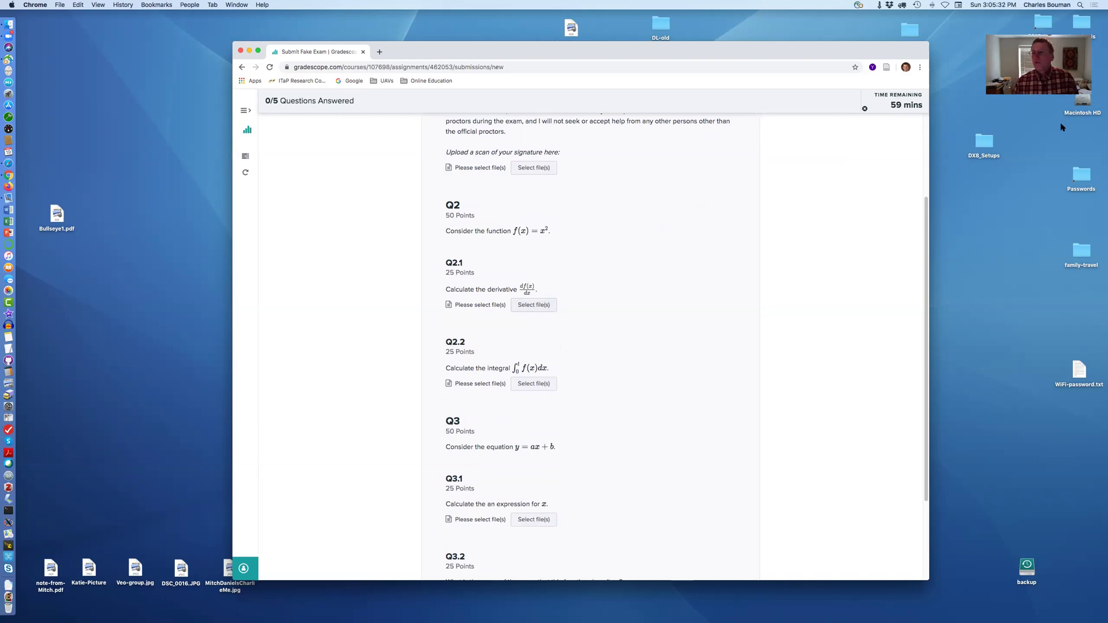
Show the desktop's tmp folder in Finder beside the exam page.
{"action": "left_click", "coordinate": [1080, 59]}
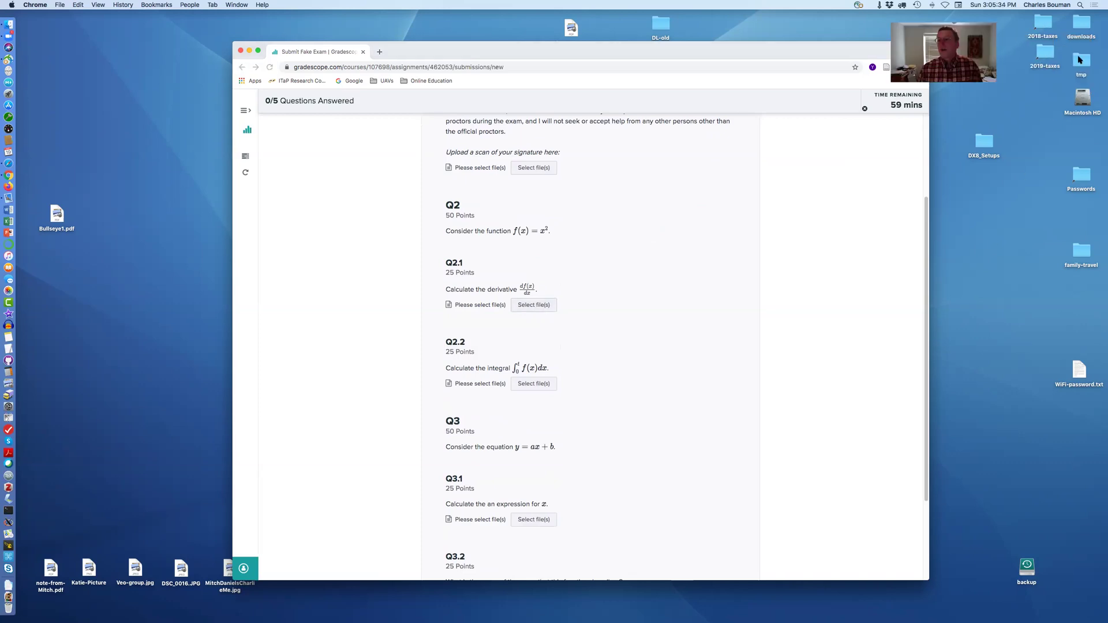
{"action": "double_click", "coordinate": [1080, 59]}
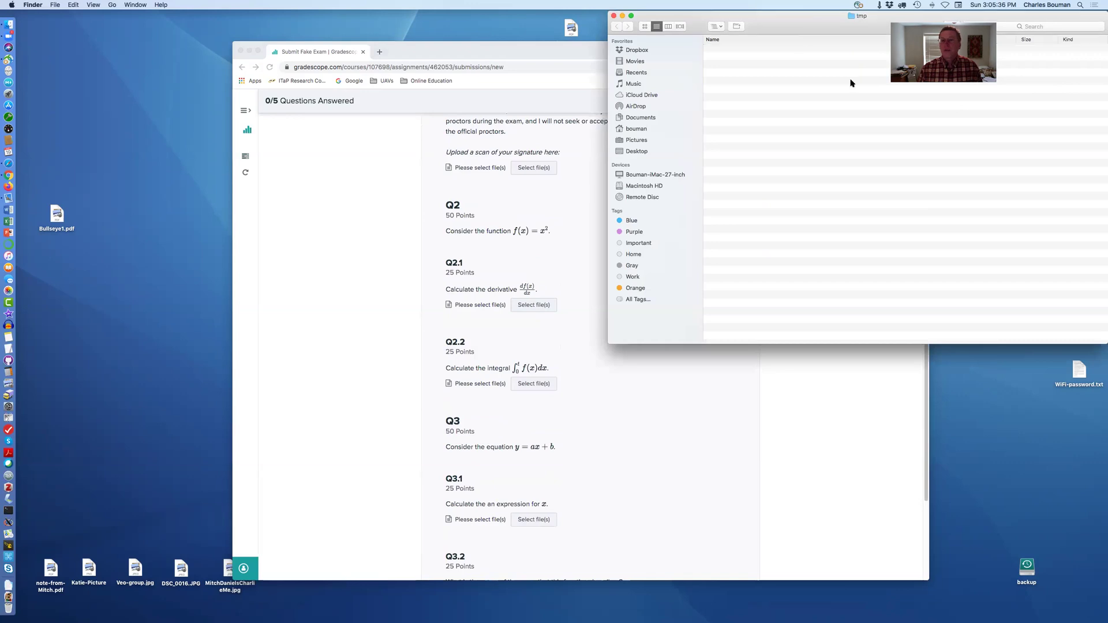
{"action": "left_click_drag", "start_coordinate": [793, 37], "coordinate": [1048, 192]}
{"action": "left_click_drag", "start_coordinate": [785, 52], "coordinate": [766, 50]}
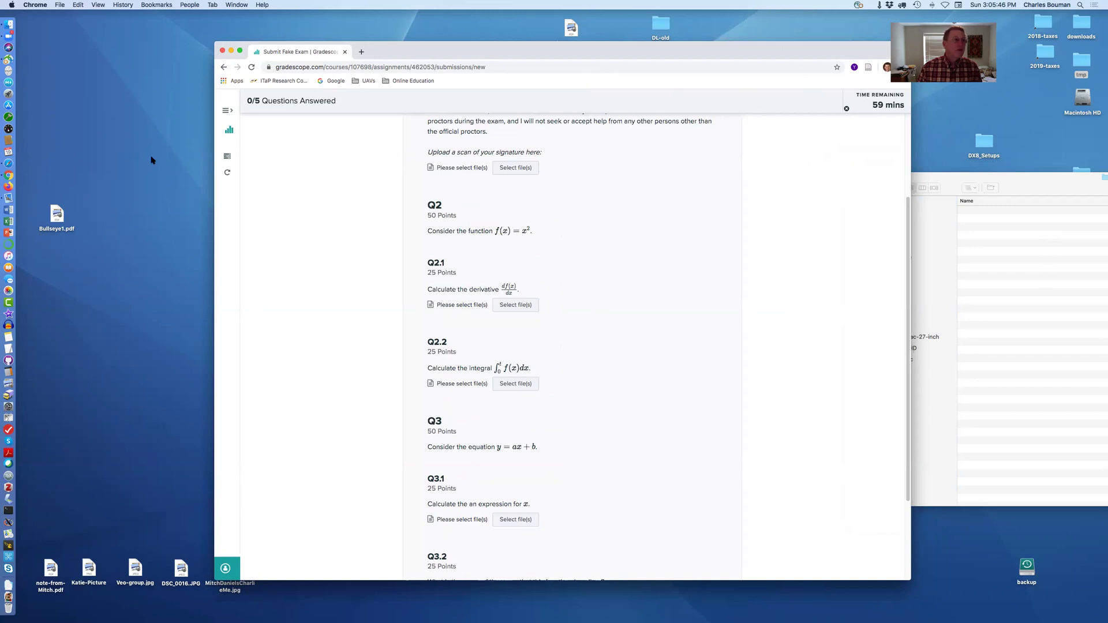
Launch LaTeXiT and install its software update, relaunching the app.
{"action": "left_click", "coordinate": [15, 75]}
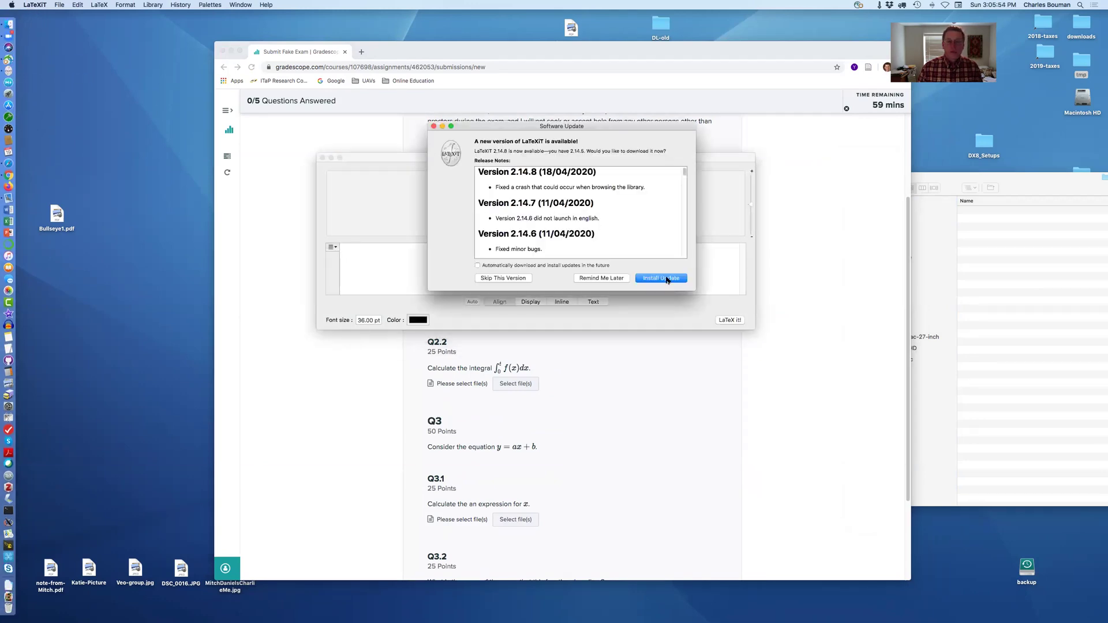
{"action": "left_click", "coordinate": [662, 278]}
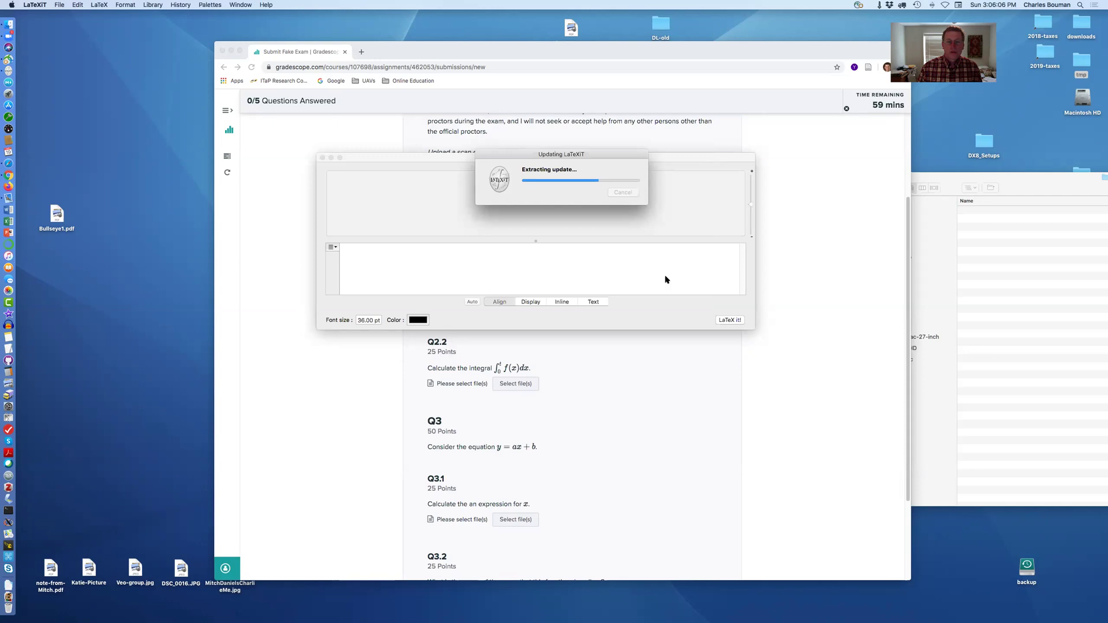
{"action": "left_click", "coordinate": [621, 194]}
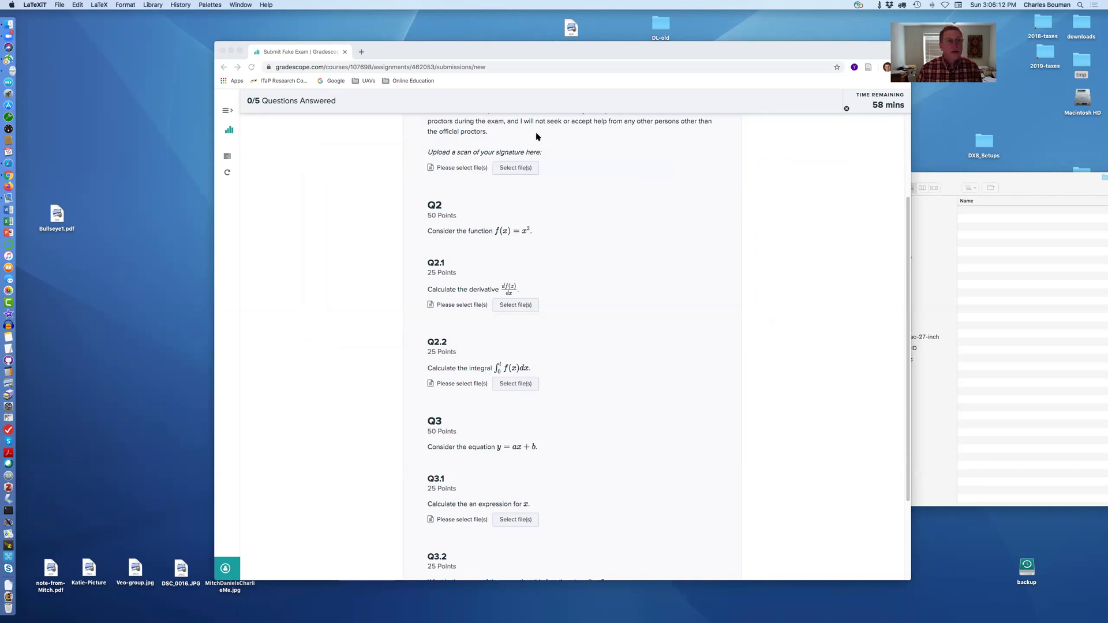
Set LaTeXiT's image export format to JPEG bitmap in Preferences and centre the equation window.
{"action": "left_click_drag", "start_coordinate": [477, 158], "coordinate": [360, 98]}
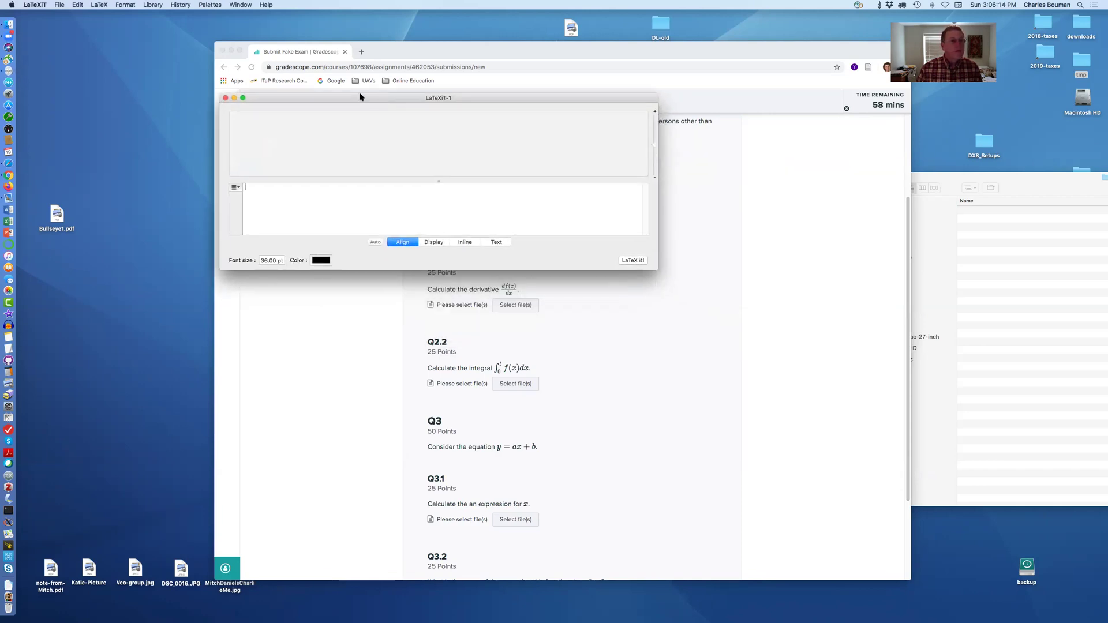
{"action": "left_click", "coordinate": [28, 5]}
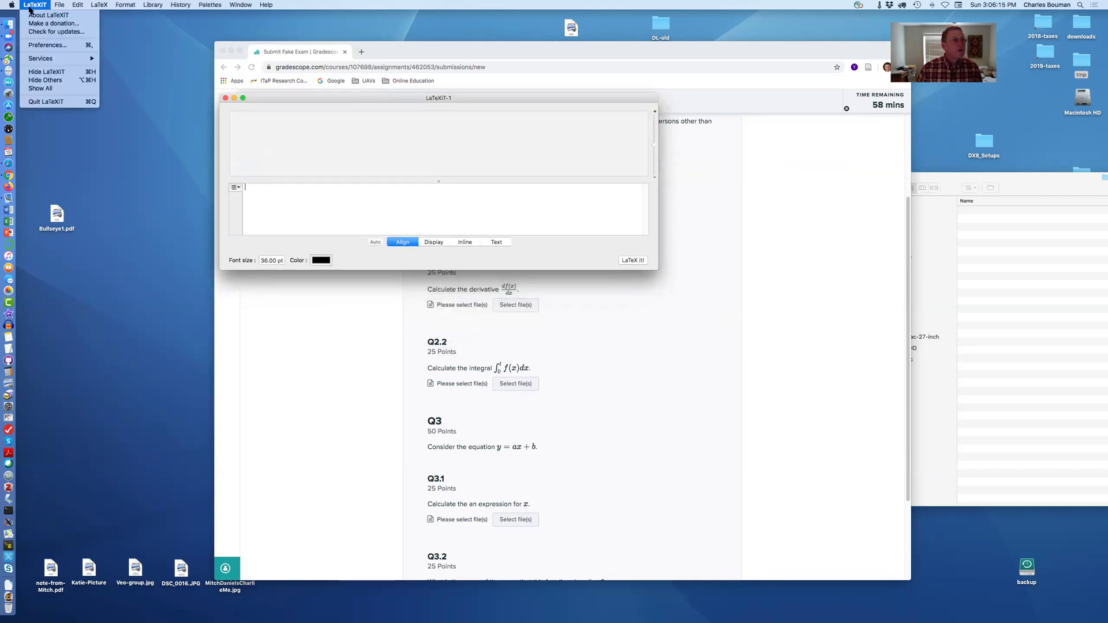
{"action": "left_click", "coordinate": [38, 45]}
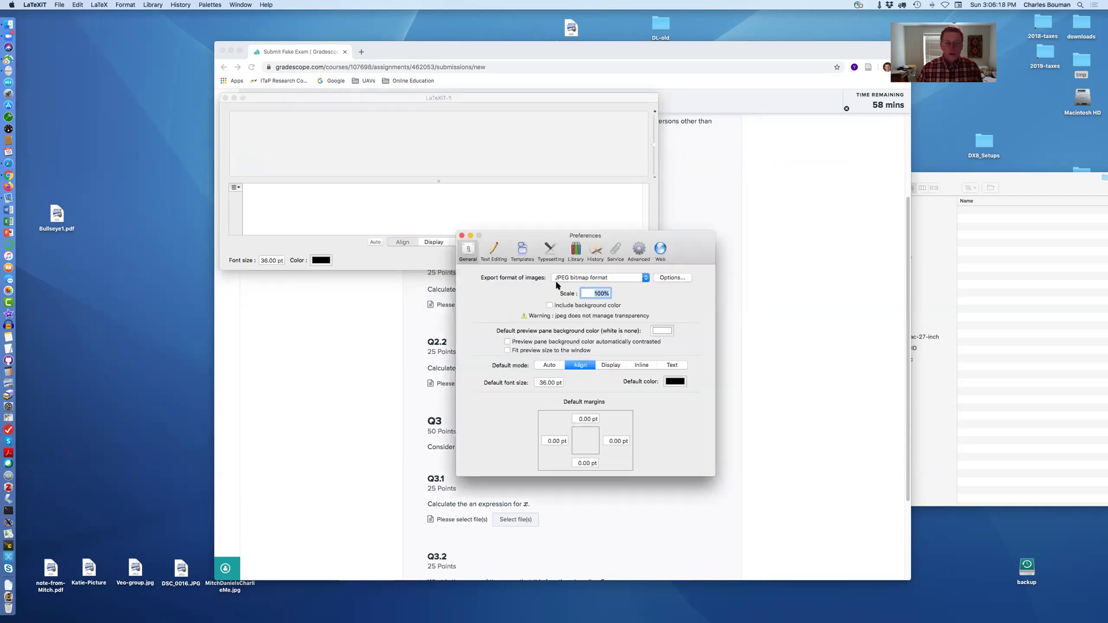
{"action": "left_click", "coordinate": [569, 278]}
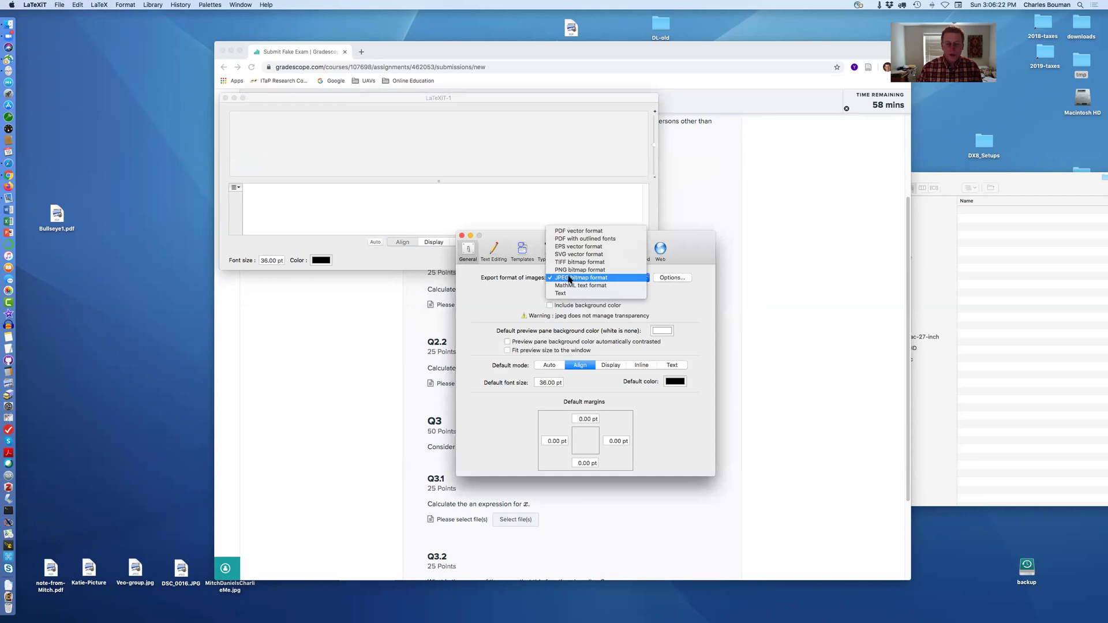
{"action": "left_click", "coordinate": [569, 277]}
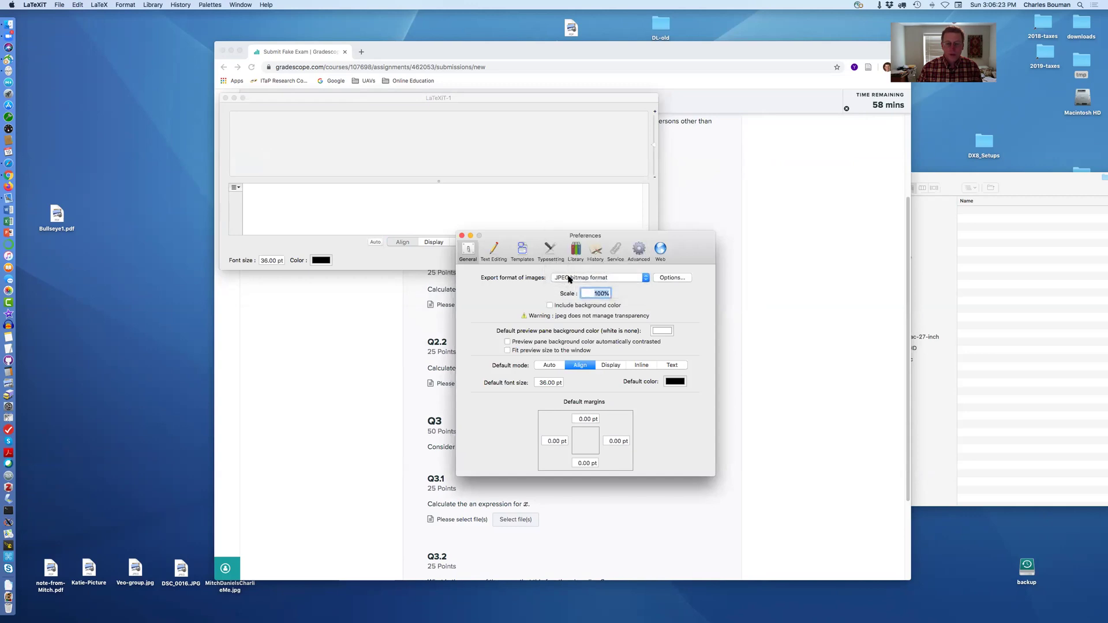
{"action": "left_click", "coordinate": [461, 236]}
{"action": "mouse_move", "coordinate": [476, 99]}
{"action": "left_mouse_down"}
{"action": "mouse_move", "coordinate": [650, 139]}
{"action": "mouse_move", "coordinate": [784, 246]}
{"action": "left_mouse_up"}
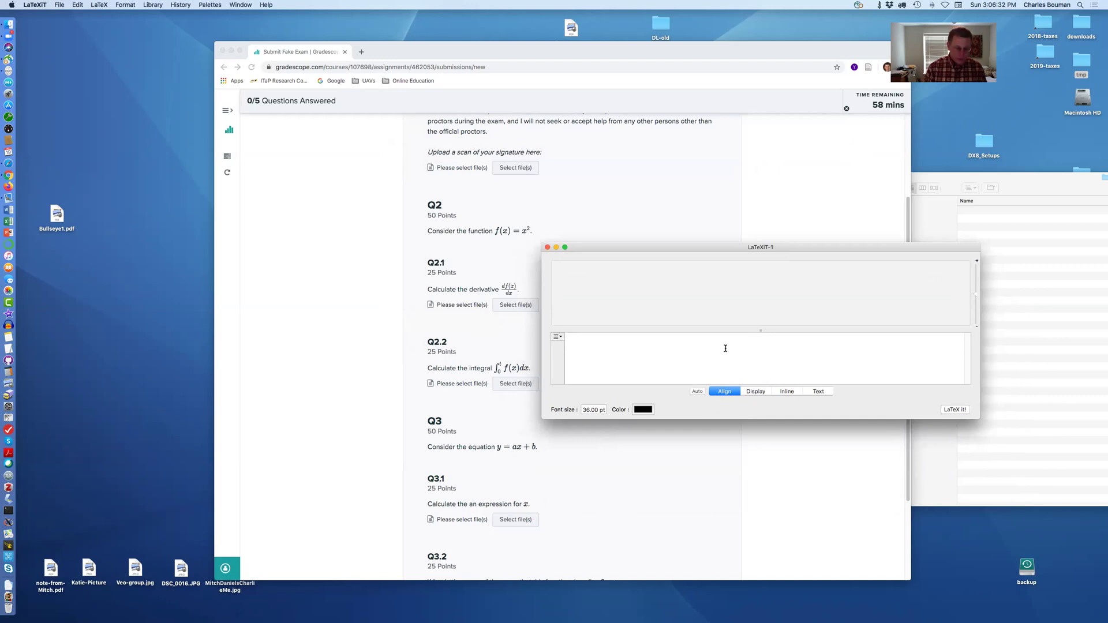
{"action": "type", "text": "f^\\"}
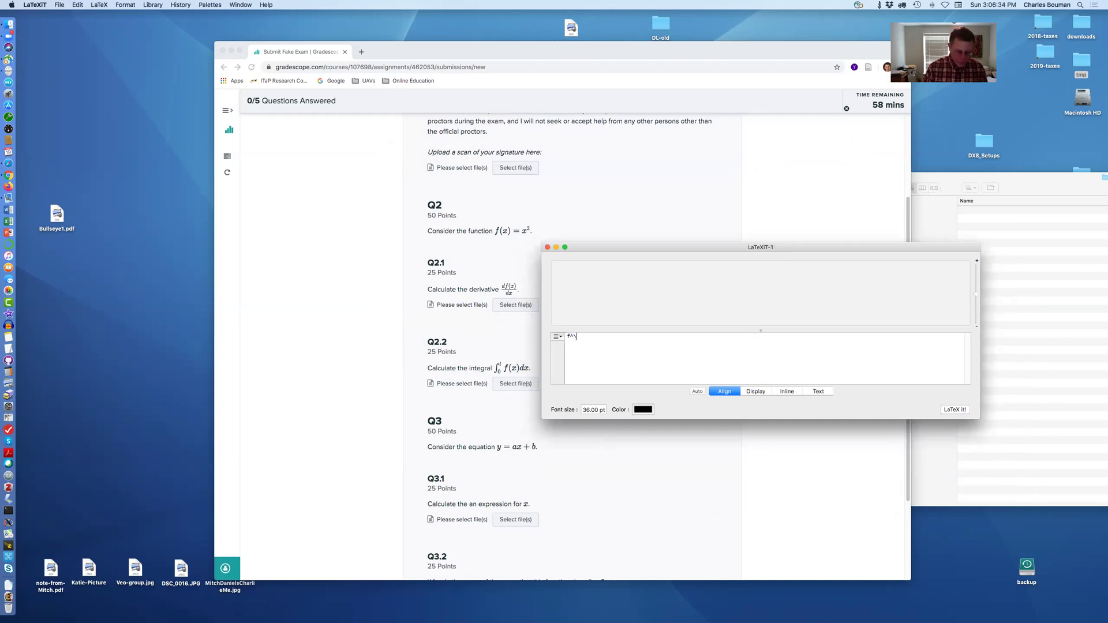
{"action": "type", "text": "prime ("}
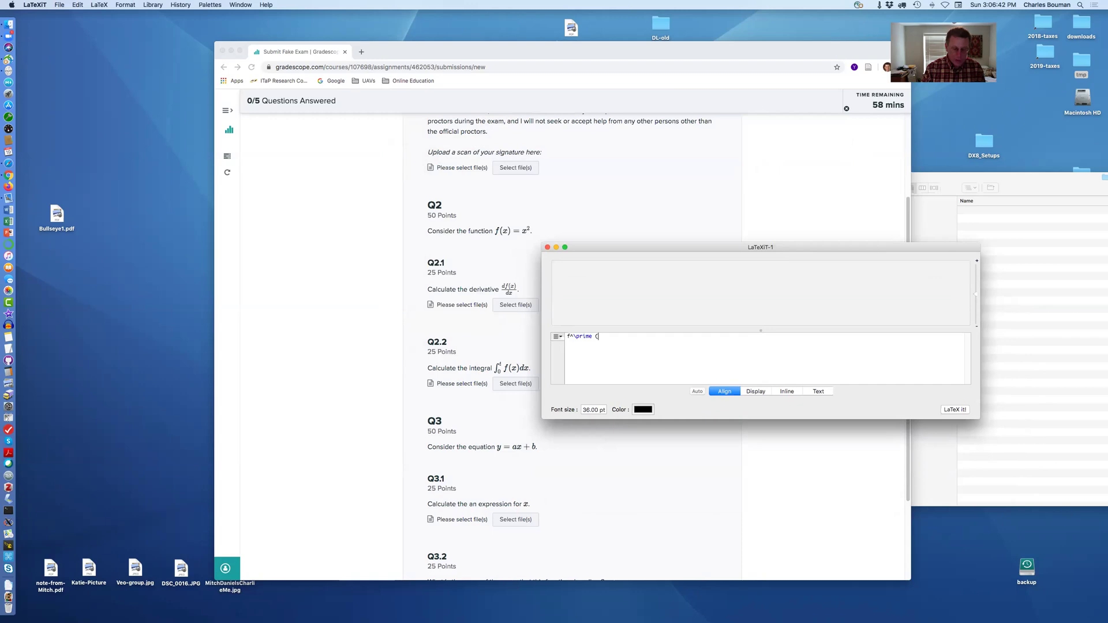
{"action": "type", "text": "x) = "}
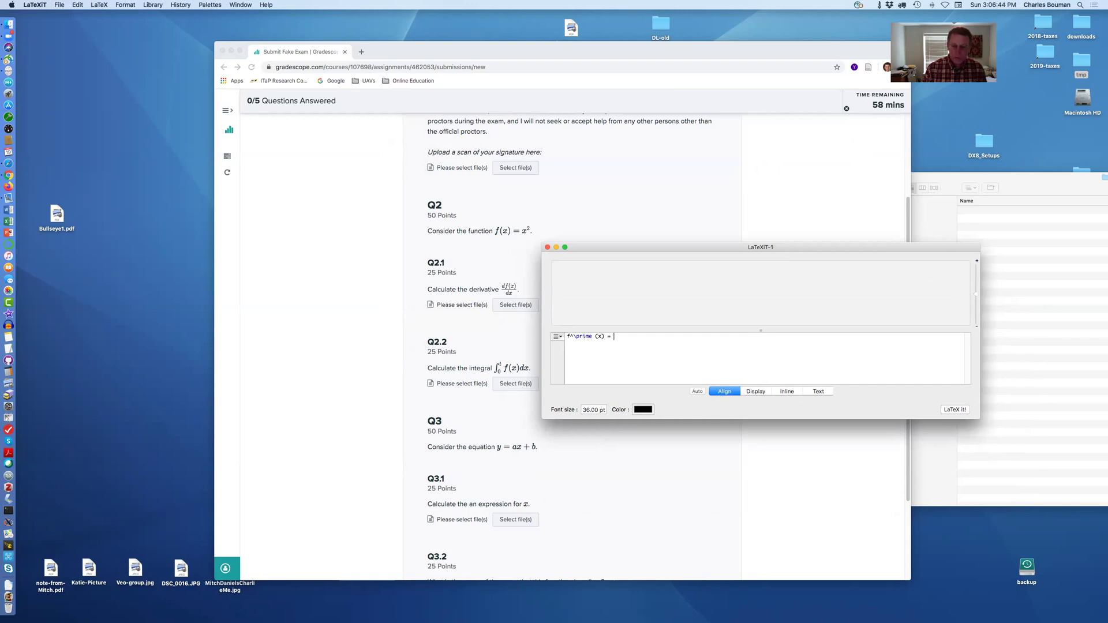
{"action": "type", "text": "2x"}
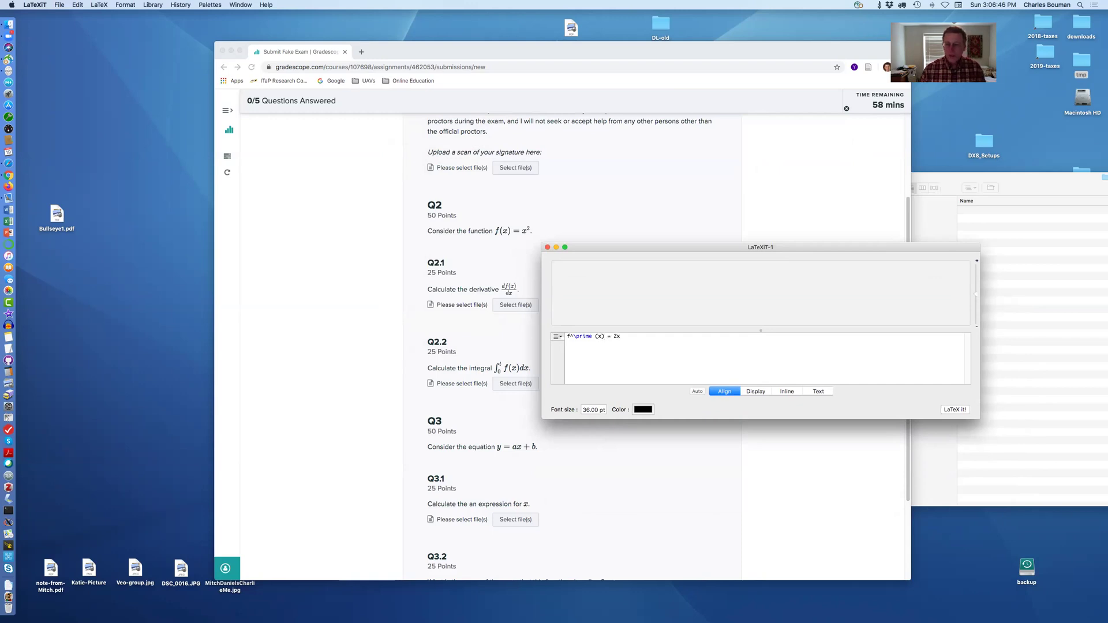
Render "The solution is f′(x) = 2x." in LaTeXiT's Text mode.
{"action": "left_click", "coordinate": [819, 393]}
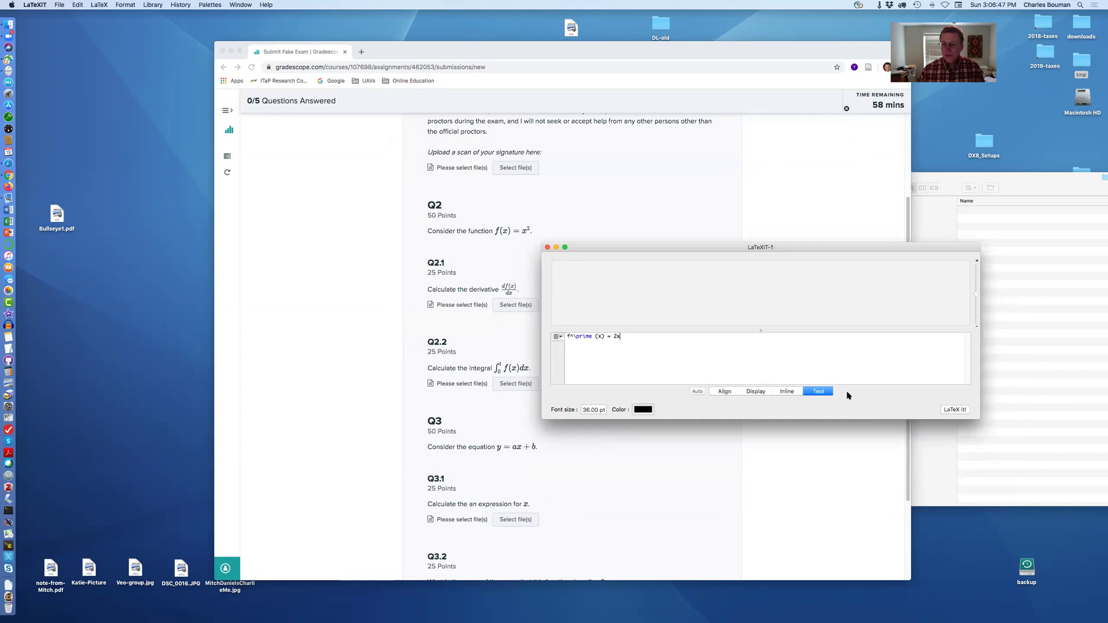
{"action": "left_click", "coordinate": [952, 410]}
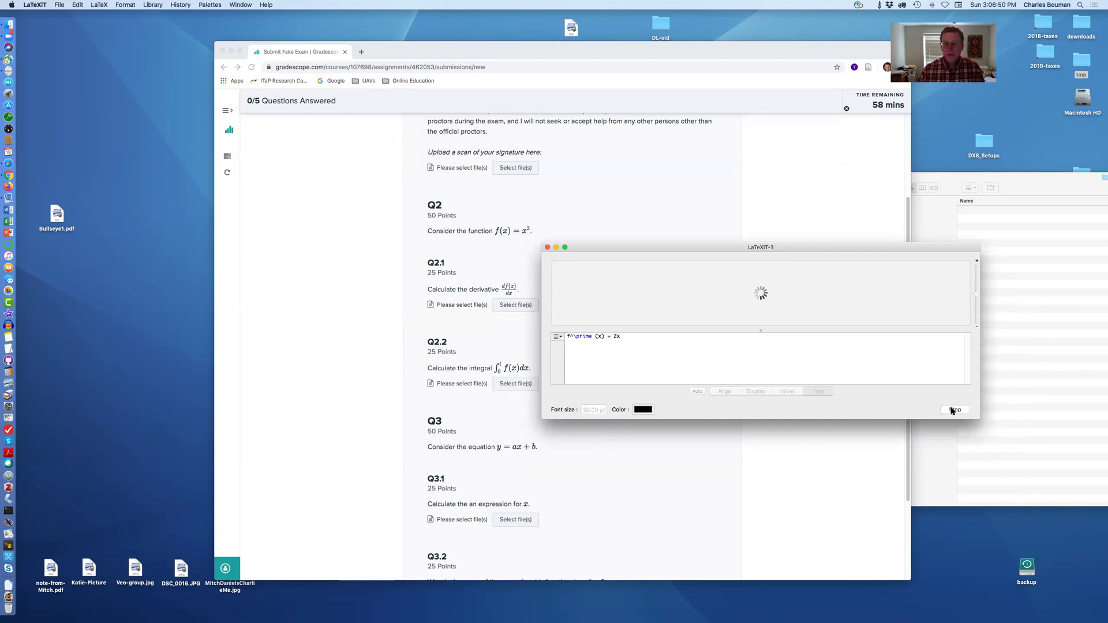
{"action": "left_click", "coordinate": [568, 335]}
{"action": "type", "text": "$"}
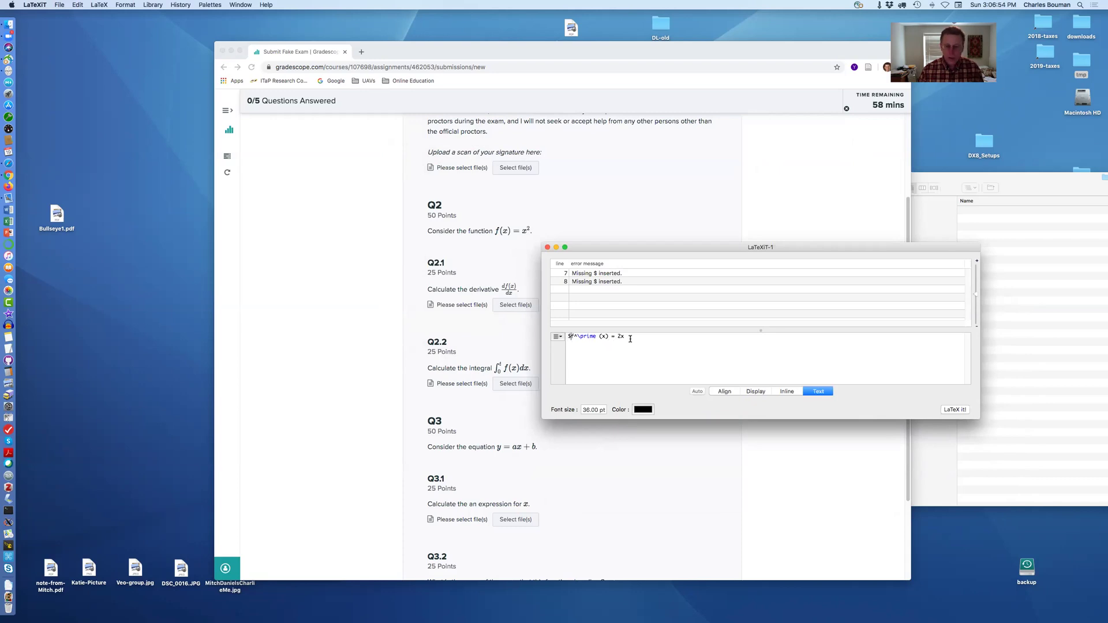
{"action": "type", "text": "$"}
{"action": "left_click", "coordinate": [954, 409]}
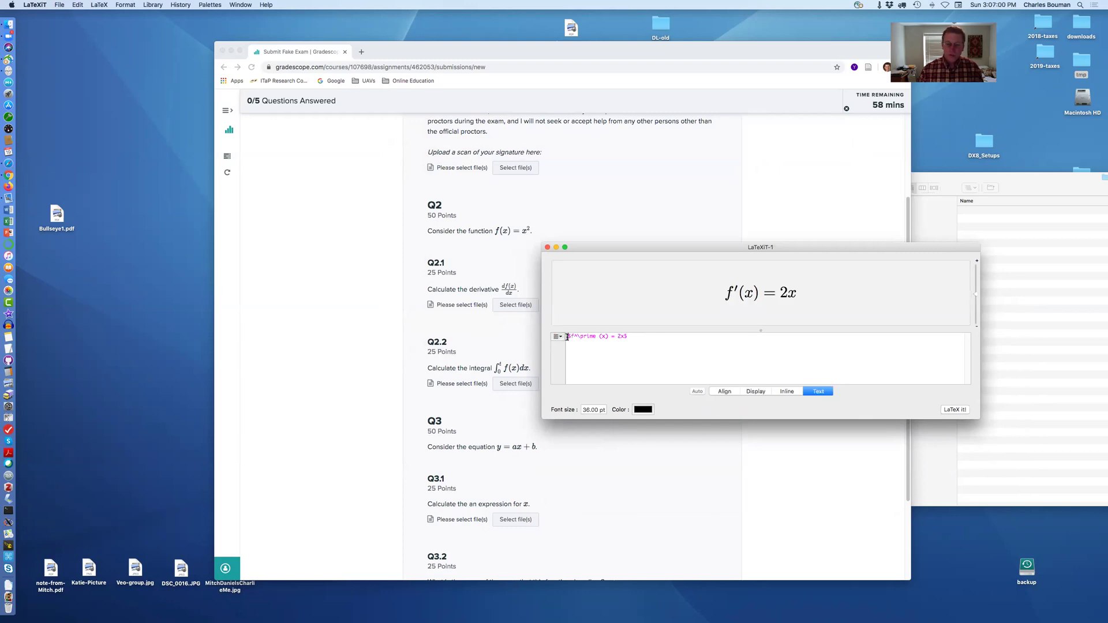
{"action": "type", "text": "The "}
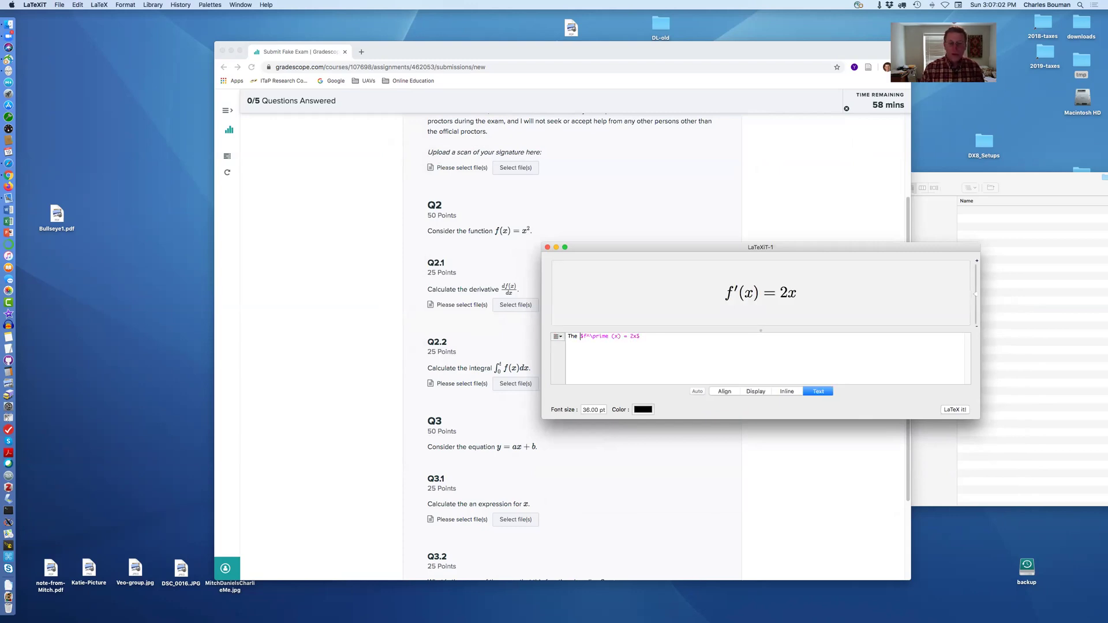
{"action": "type", "text": "solution is"}
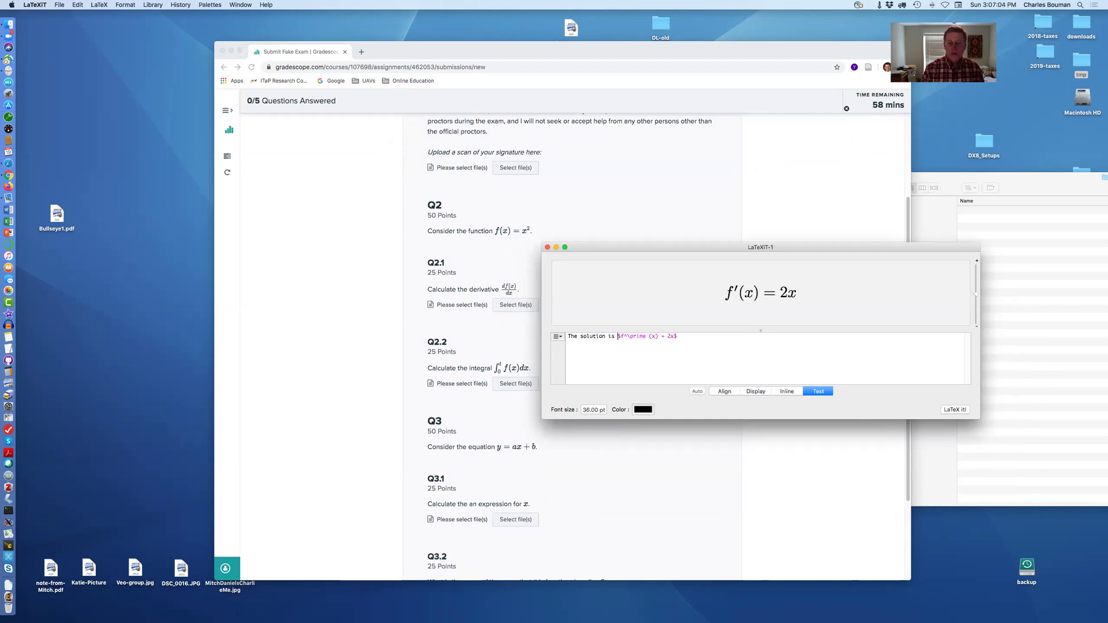
{"action": "left_click", "coordinate": [699, 336]}
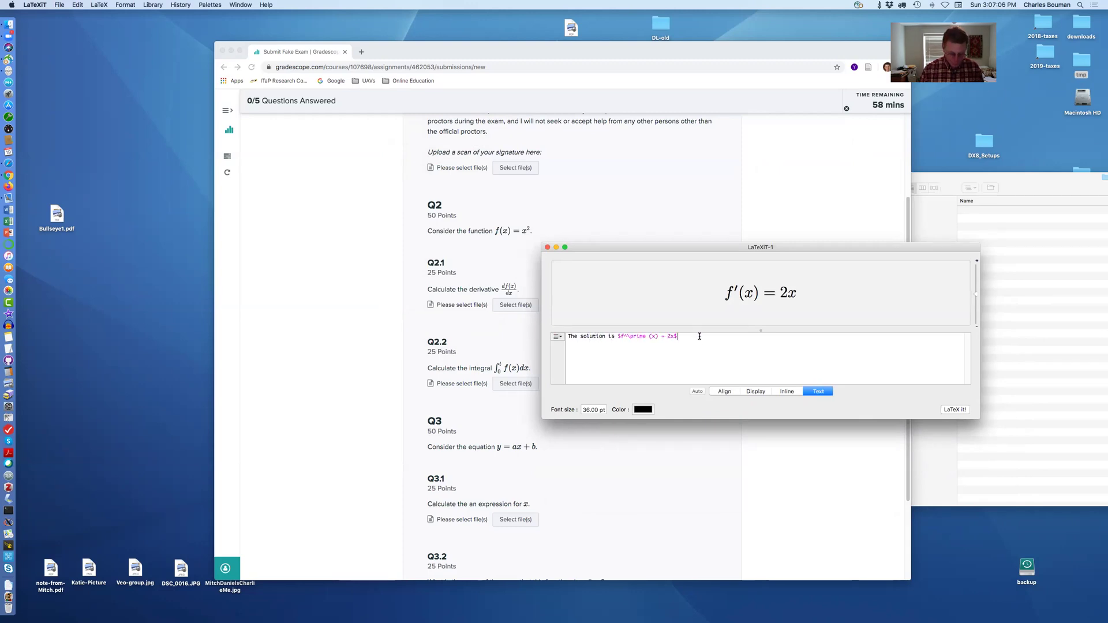
{"action": "type", "text": "."}
{"action": "left_click", "coordinate": [955, 410]}
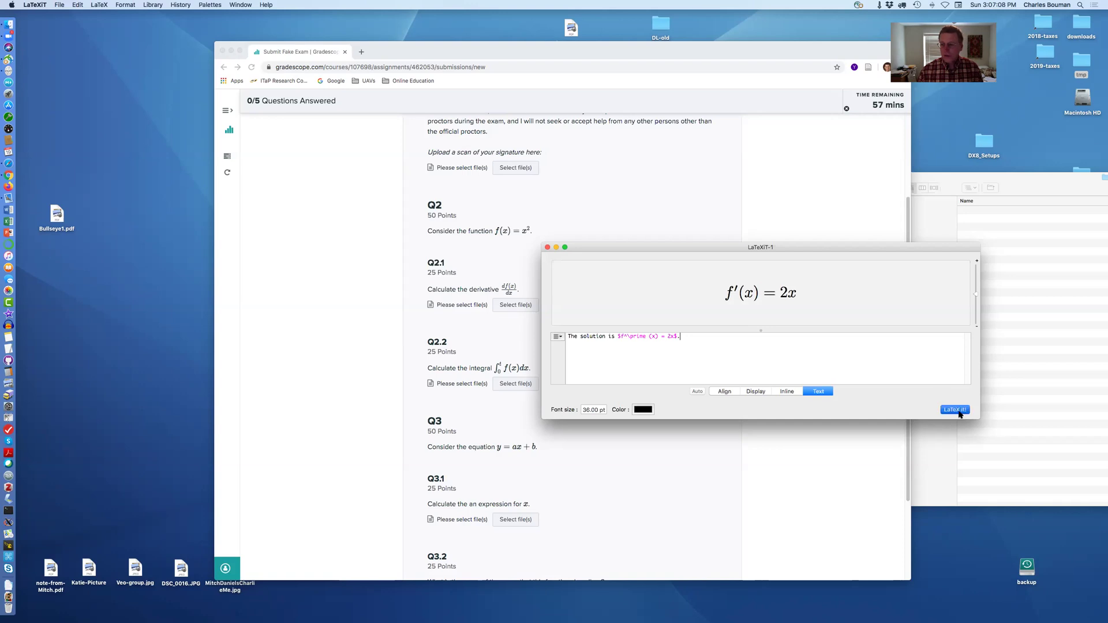
Export the rendered sentence into the tmp folder as The_solution_is_.jpeg.
{"action": "left_click_drag", "start_coordinate": [622, 248], "coordinate": [451, 179]}
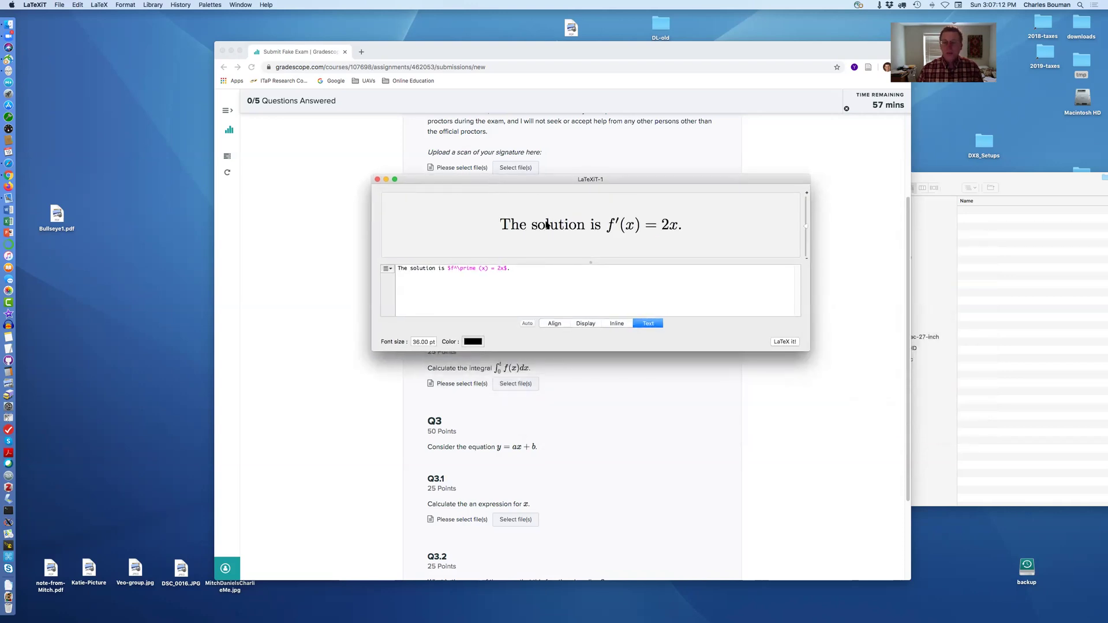
{"action": "left_click_drag", "start_coordinate": [547, 225], "coordinate": [1008, 237]}
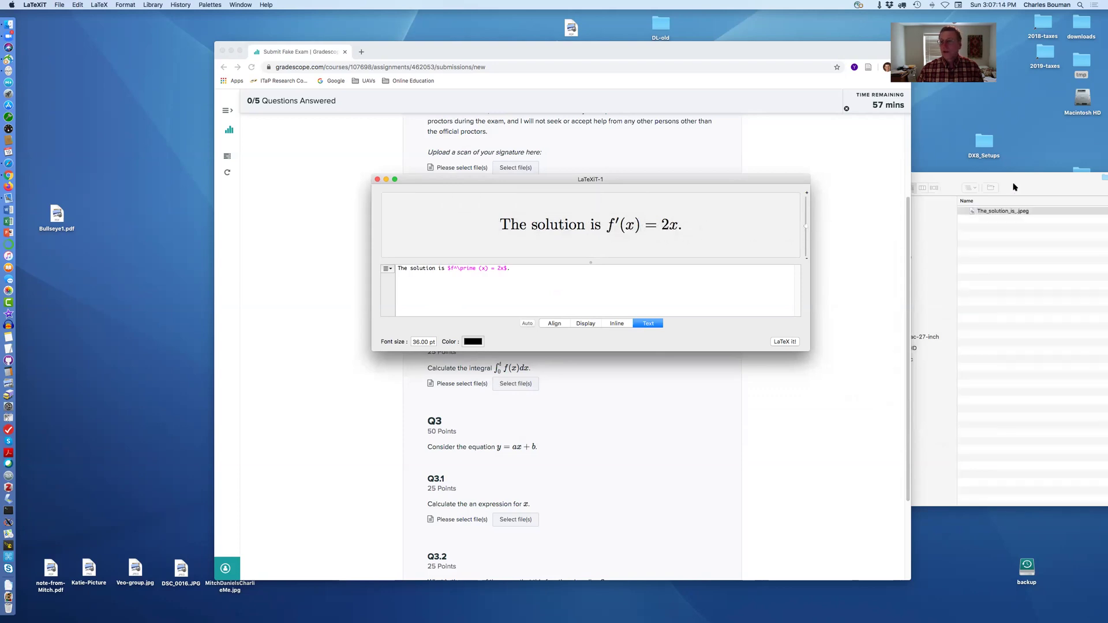
{"action": "left_click_drag", "start_coordinate": [1014, 187], "coordinate": [773, 197]}
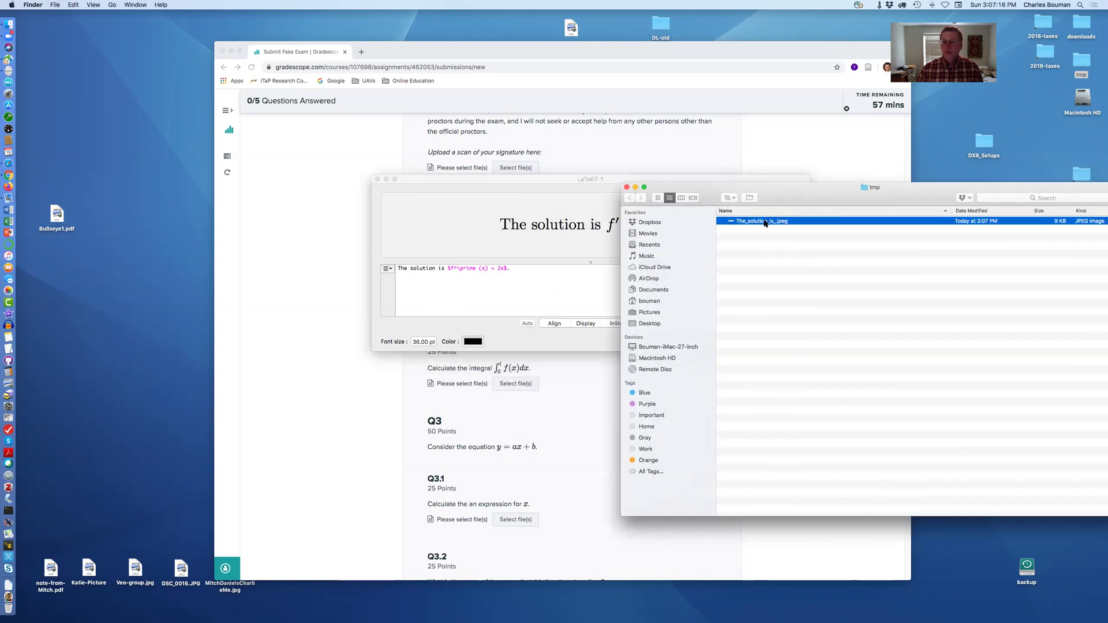
{"action": "double_click", "coordinate": [764, 223]}
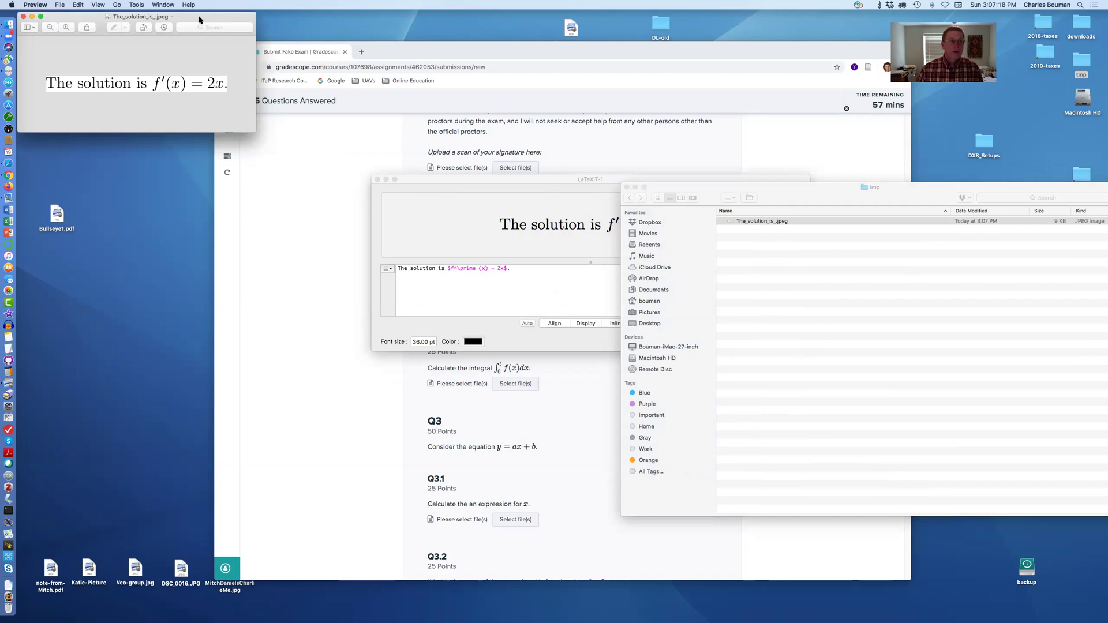
{"action": "left_click_drag", "start_coordinate": [198, 19], "coordinate": [467, 95]}
{"action": "left_click_drag", "start_coordinate": [519, 204], "coordinate": [861, 383]}
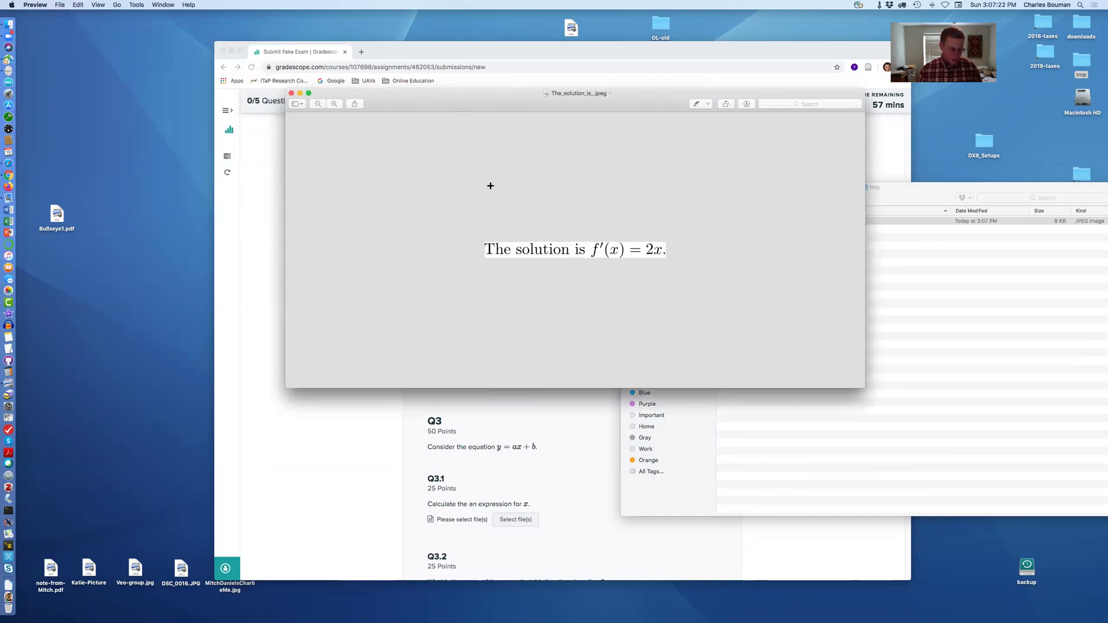
{"action": "key", "text": "super+w"}
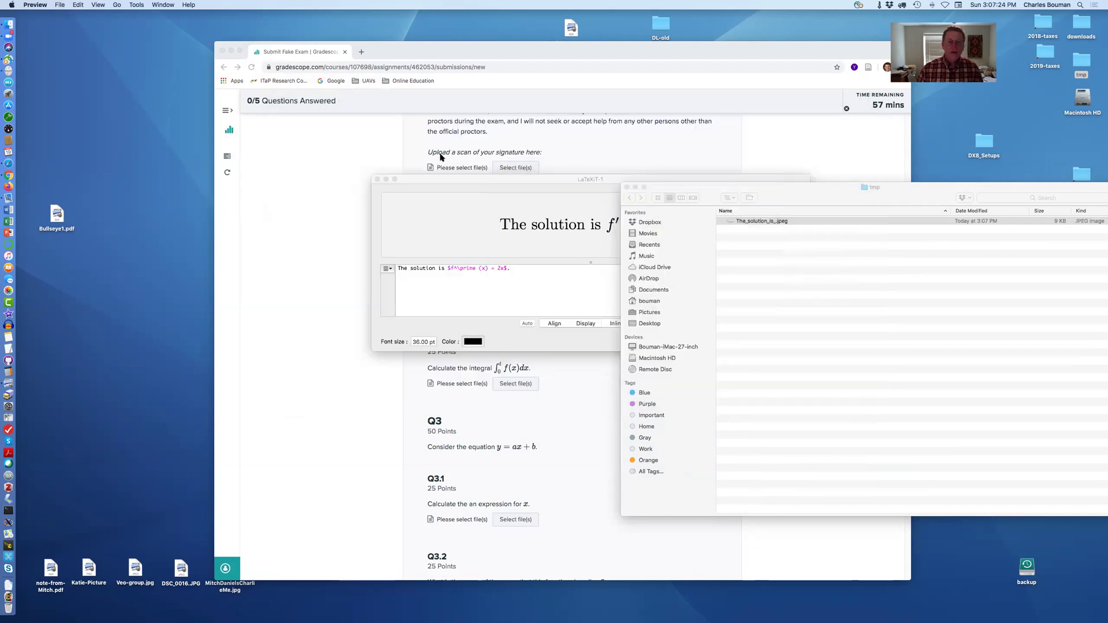
Upload The_solution_is_.jpeg to Q2.2 and preview it, reaching 1/5 answered.
{"action": "left_click", "coordinate": [441, 156]}
{"action": "scroll", "coordinate": [466, 161], "scroll_direction": "up", "scroll_amount": 3}
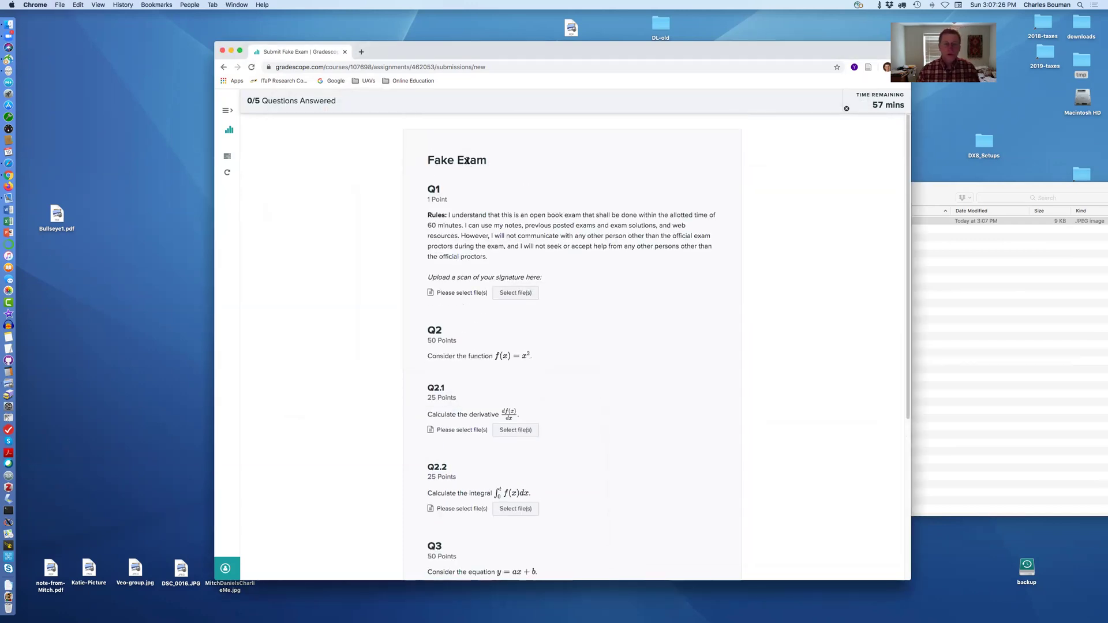
{"action": "scroll", "coordinate": [466, 160], "scroll_direction": "down", "scroll_amount": 5}
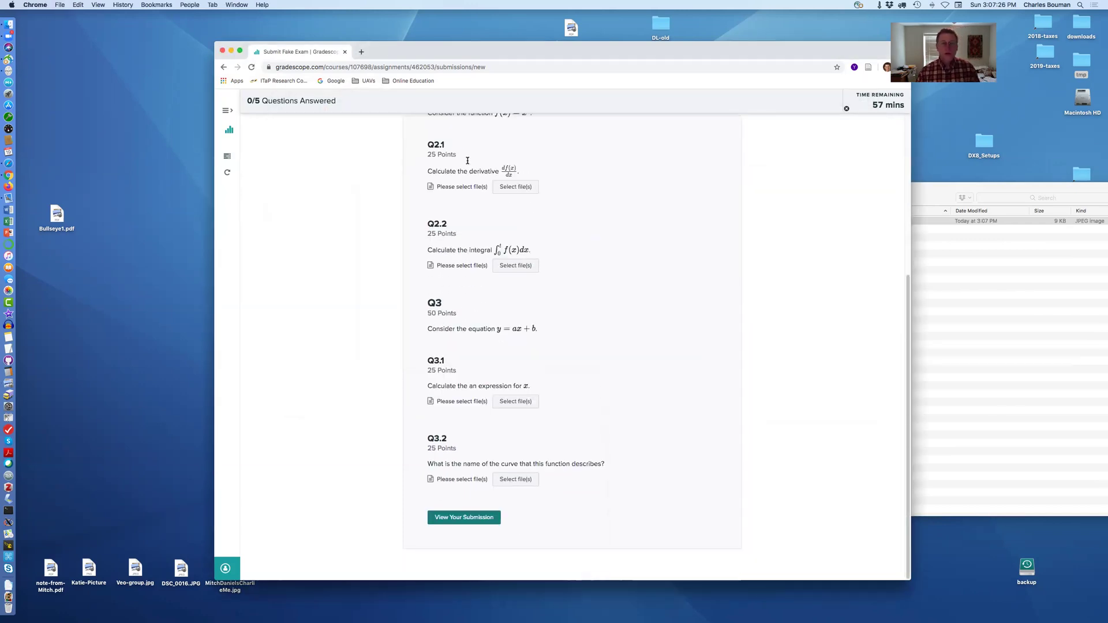
{"action": "left_click", "coordinate": [520, 265]}
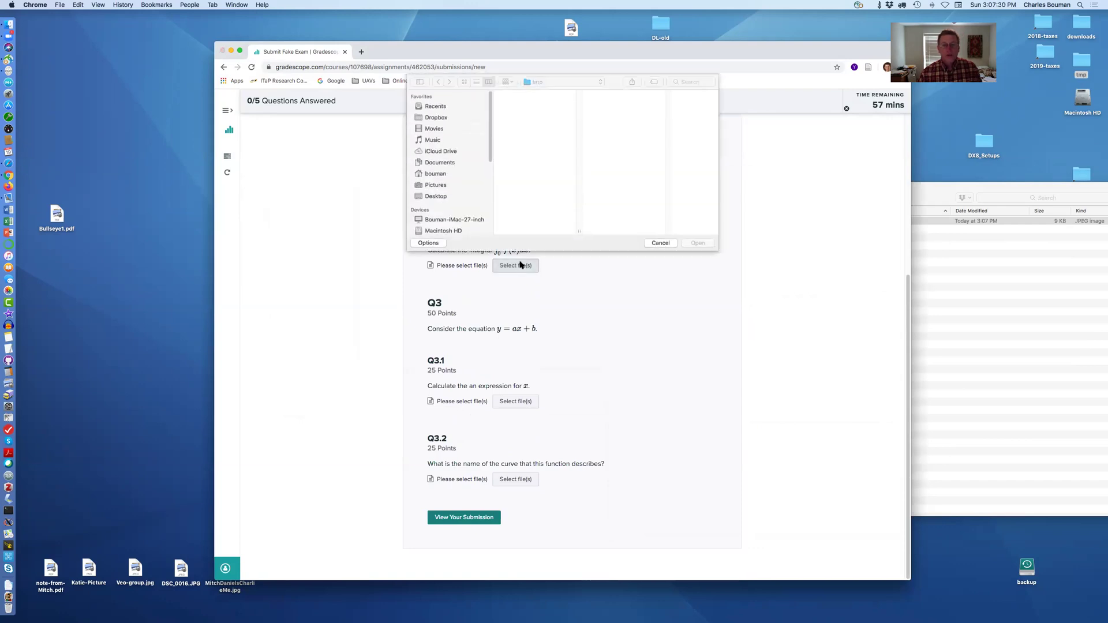
{"action": "left_click", "coordinate": [535, 95]}
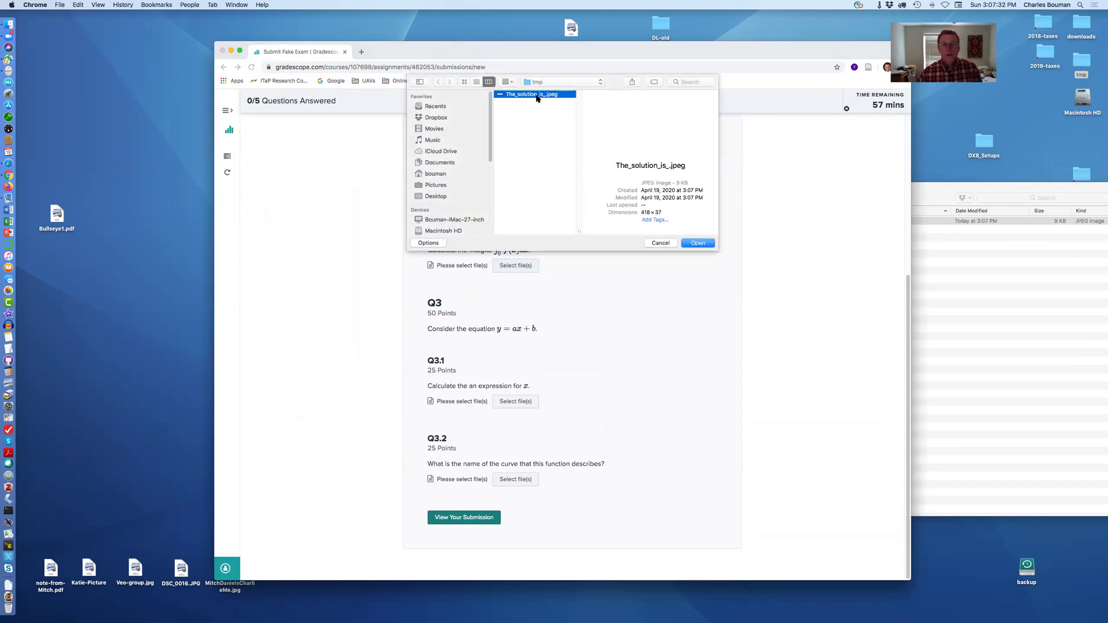
{"action": "left_click", "coordinate": [688, 244]}
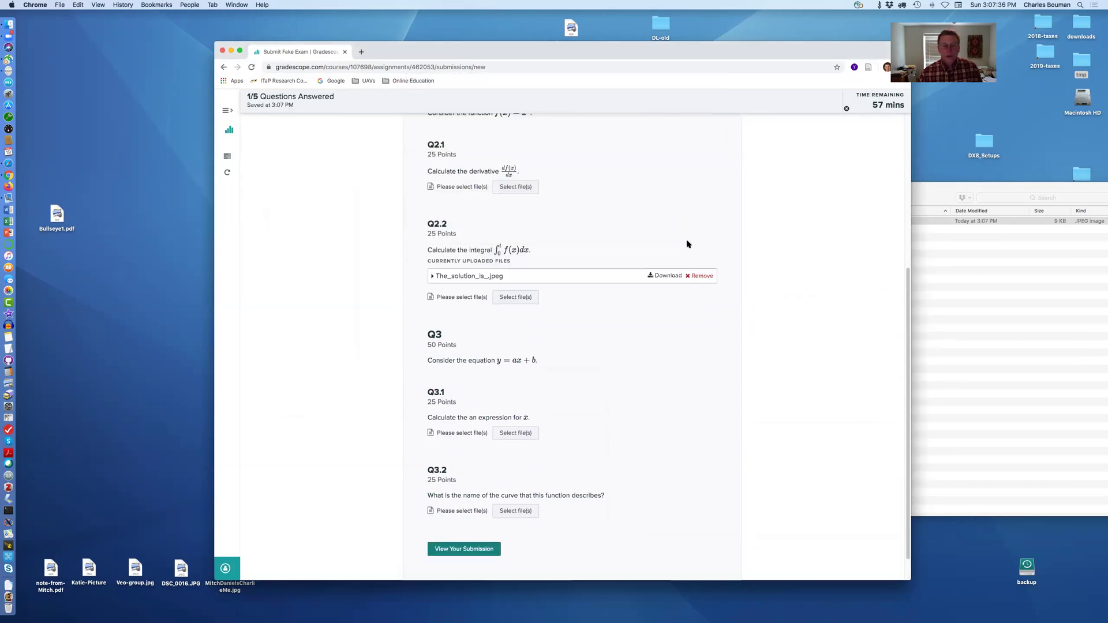
{"action": "left_click", "coordinate": [467, 275]}
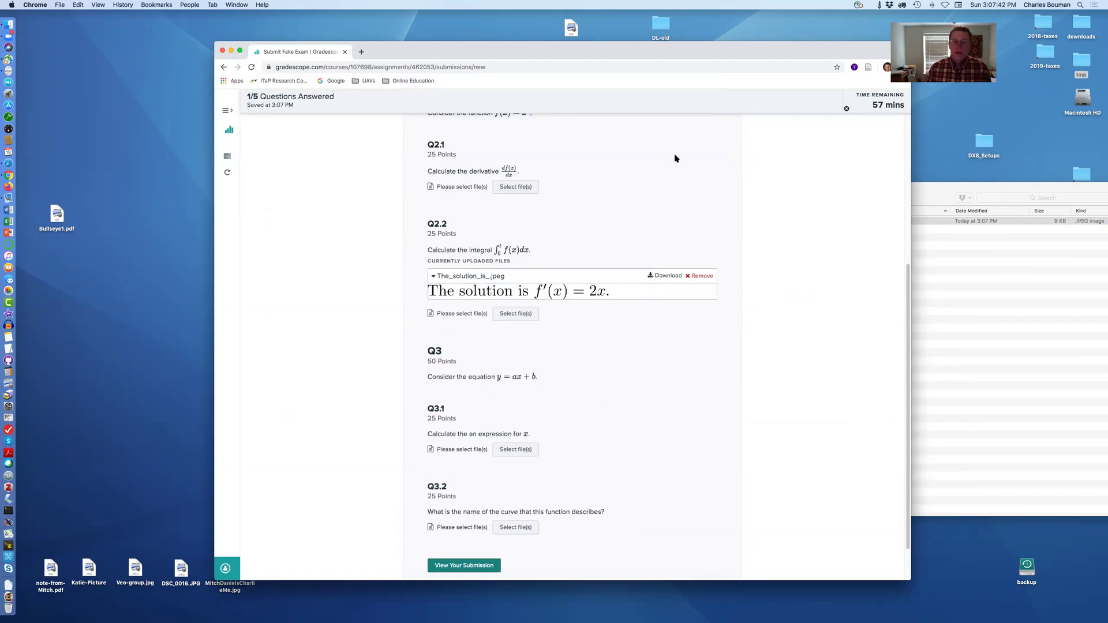
{"action": "left_click_drag", "start_coordinate": [624, 45], "coordinate": [500, 20]}
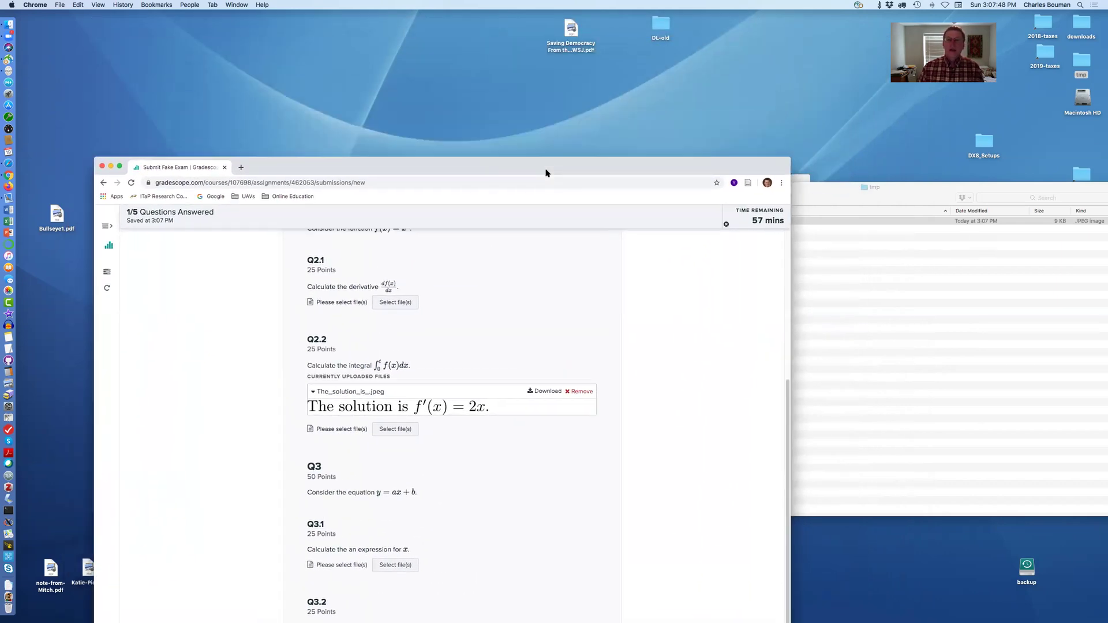
Reposition the browser window and capture a screenshot of the signature into tmp.
{"action": "left_click_drag", "start_coordinate": [542, 35], "coordinate": [542, 44]}
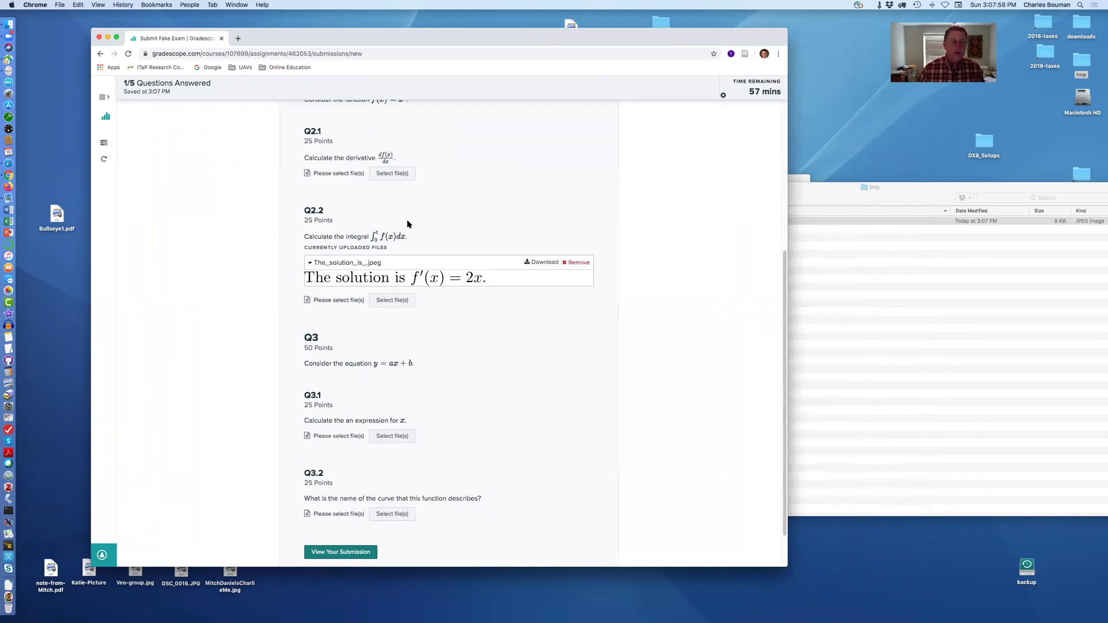
{"action": "scroll", "coordinate": [407, 224], "scroll_direction": "up", "scroll_amount": 3}
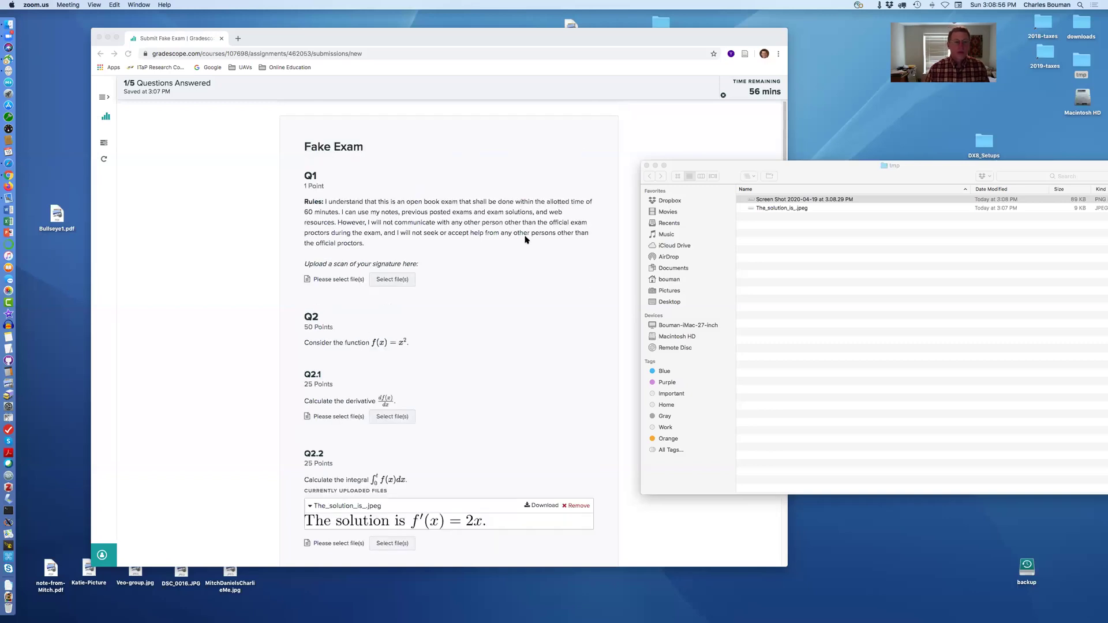
Upload the signature screenshot to Q1 and preview it, reaching 2/5 answered.
{"action": "left_click", "coordinate": [394, 278]}
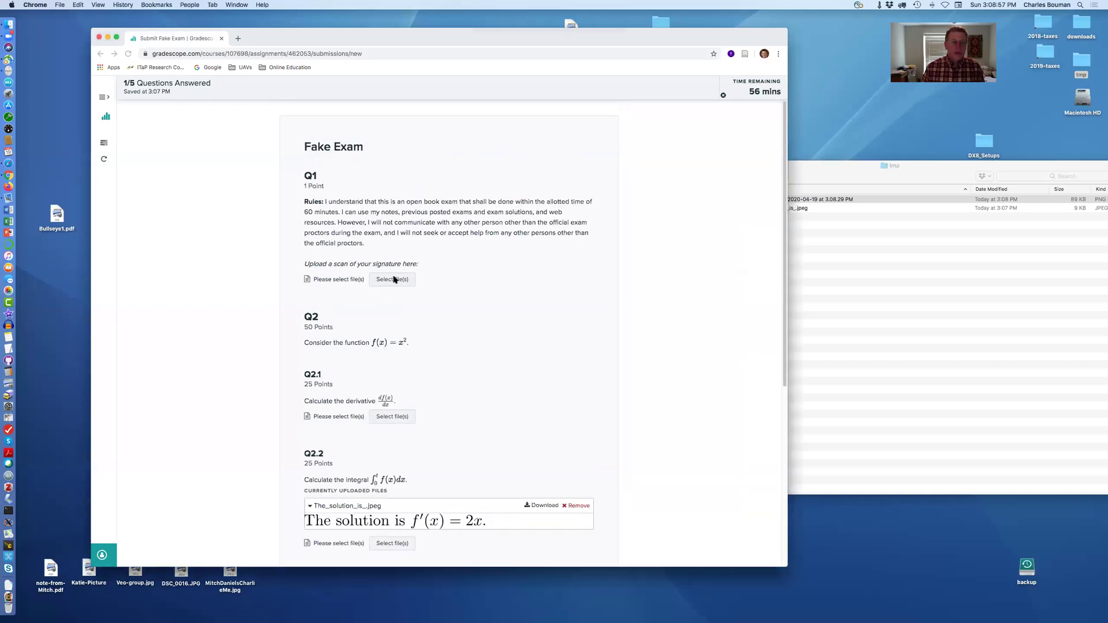
{"action": "left_click", "coordinate": [393, 279]}
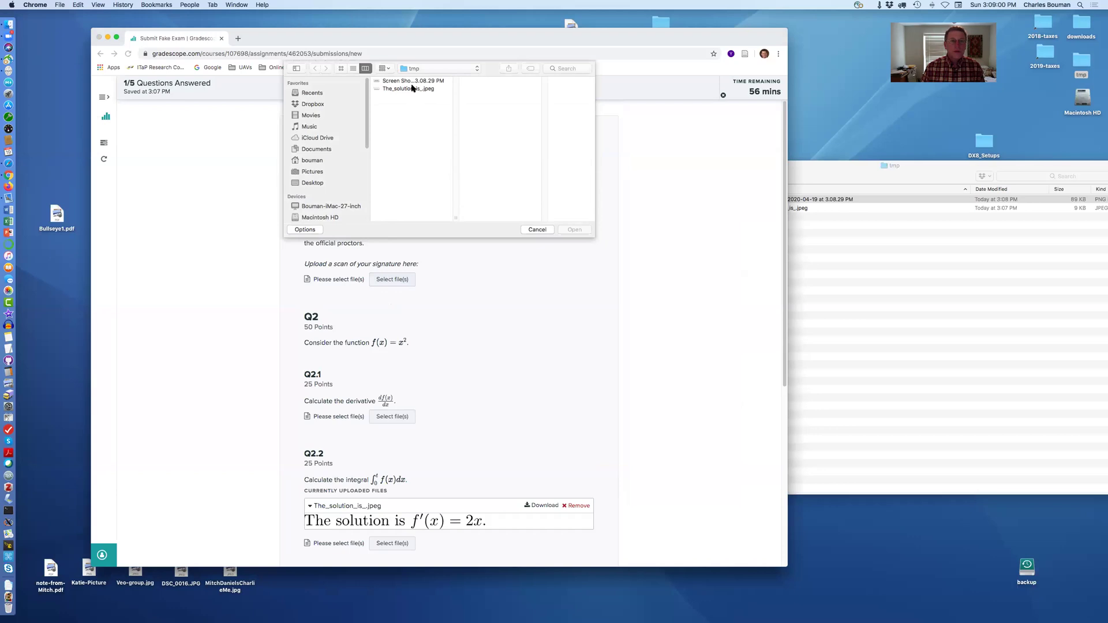
{"action": "left_click", "coordinate": [412, 80]}
{"action": "left_click", "coordinate": [573, 229]}
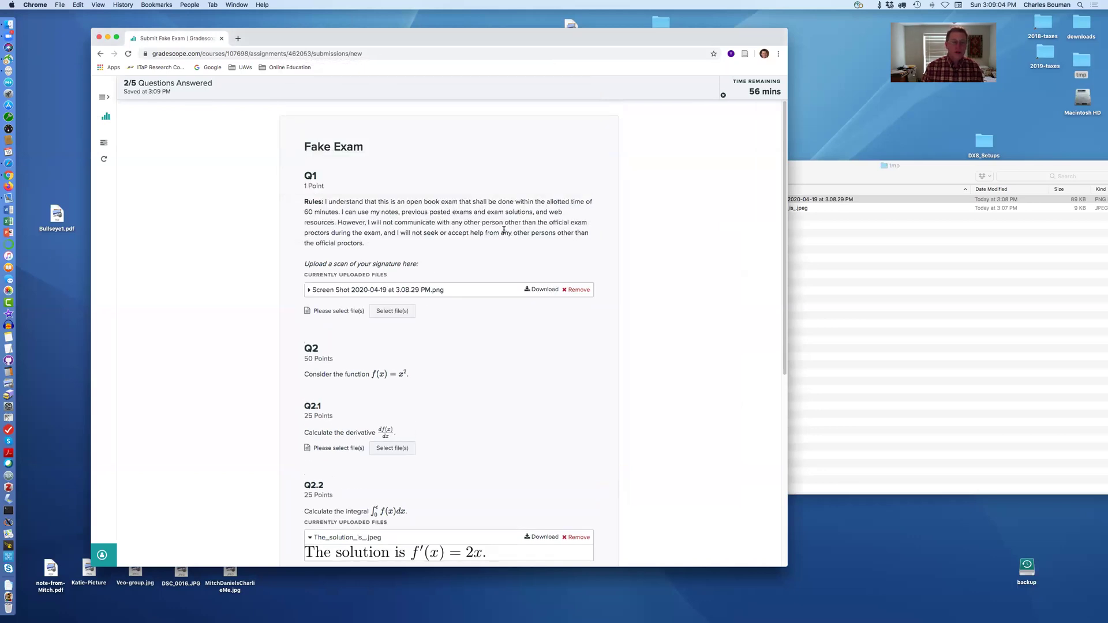
{"action": "left_click", "coordinate": [310, 290]}
{"action": "scroll", "coordinate": [398, 265], "scroll_direction": "down", "scroll_amount": 2}
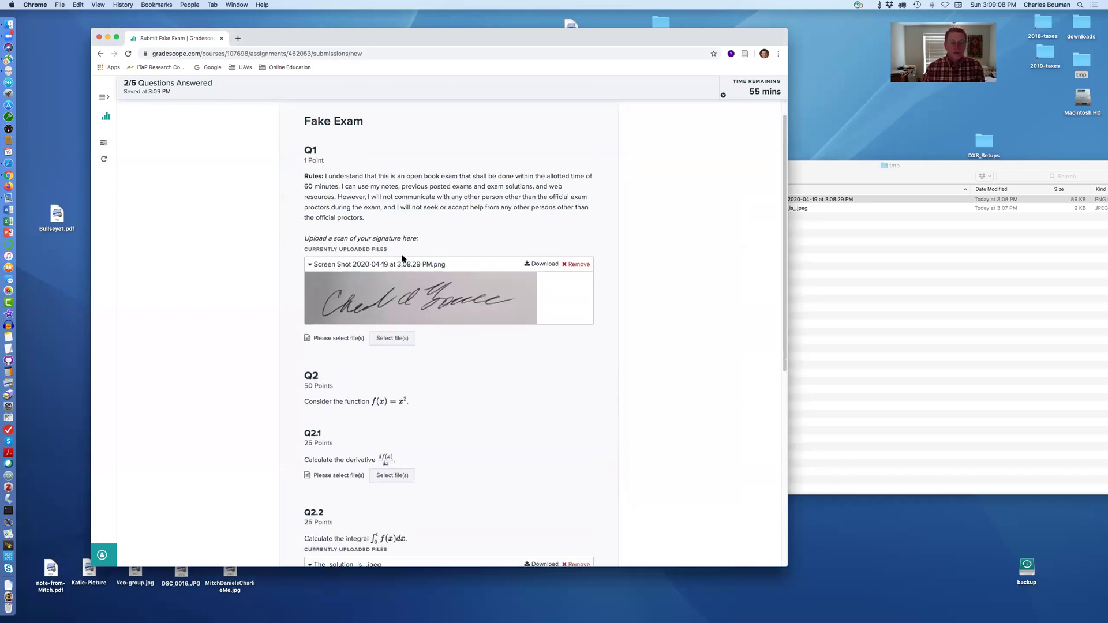
{"action": "scroll", "coordinate": [402, 257], "scroll_direction": "down", "scroll_amount": 3}
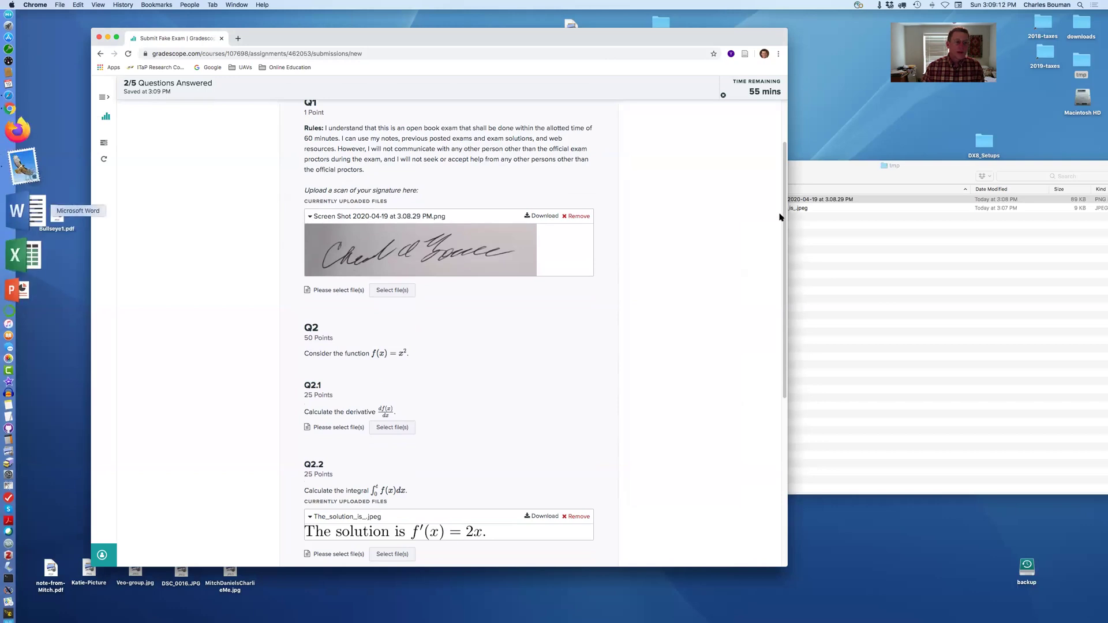
{"action": "scroll", "coordinate": [767, 225], "scroll_direction": "down", "scroll_amount": 3}
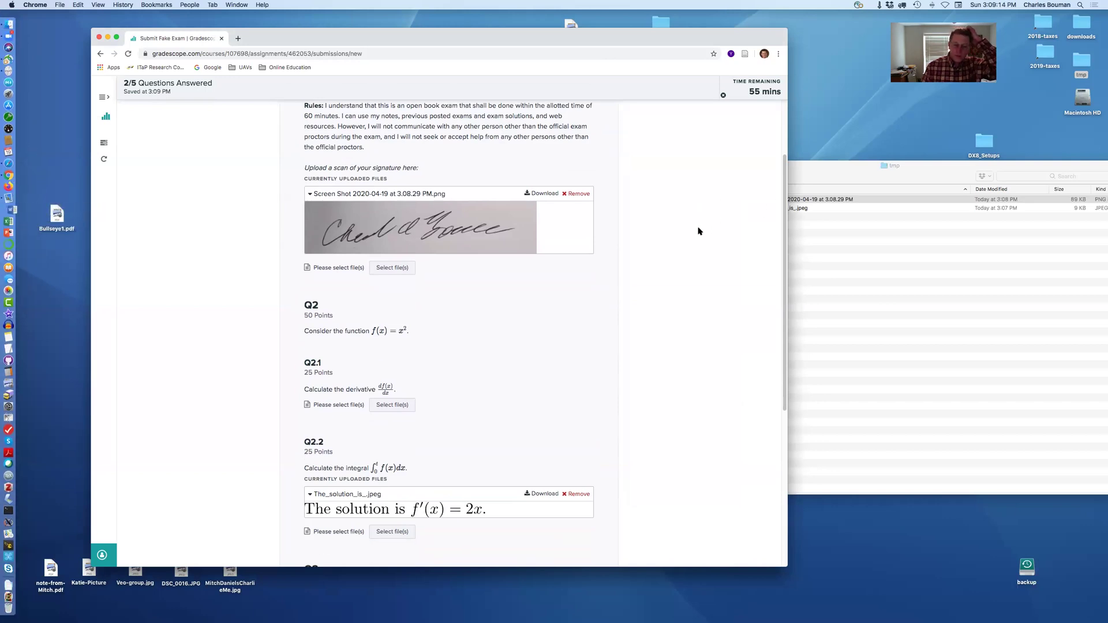
{"action": "scroll", "coordinate": [698, 231], "scroll_direction": "down", "scroll_amount": 3}
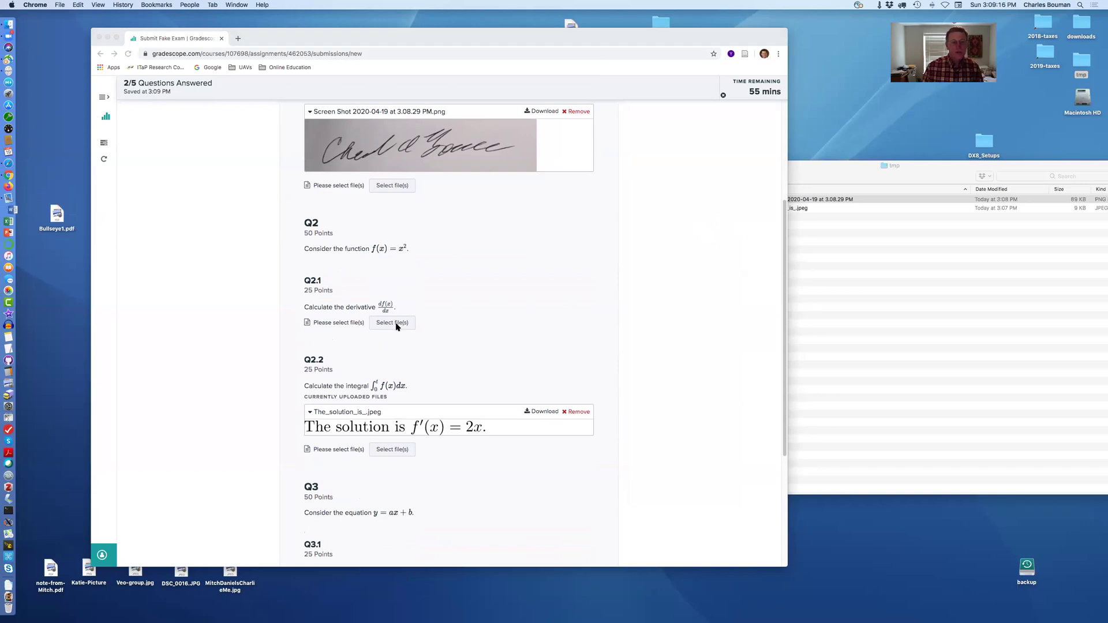
{"action": "scroll", "coordinate": [464, 301], "scroll_direction": "down", "scroll_amount": 3}
{"action": "scroll", "coordinate": [463, 302], "scroll_direction": "down", "scroll_amount": 3}
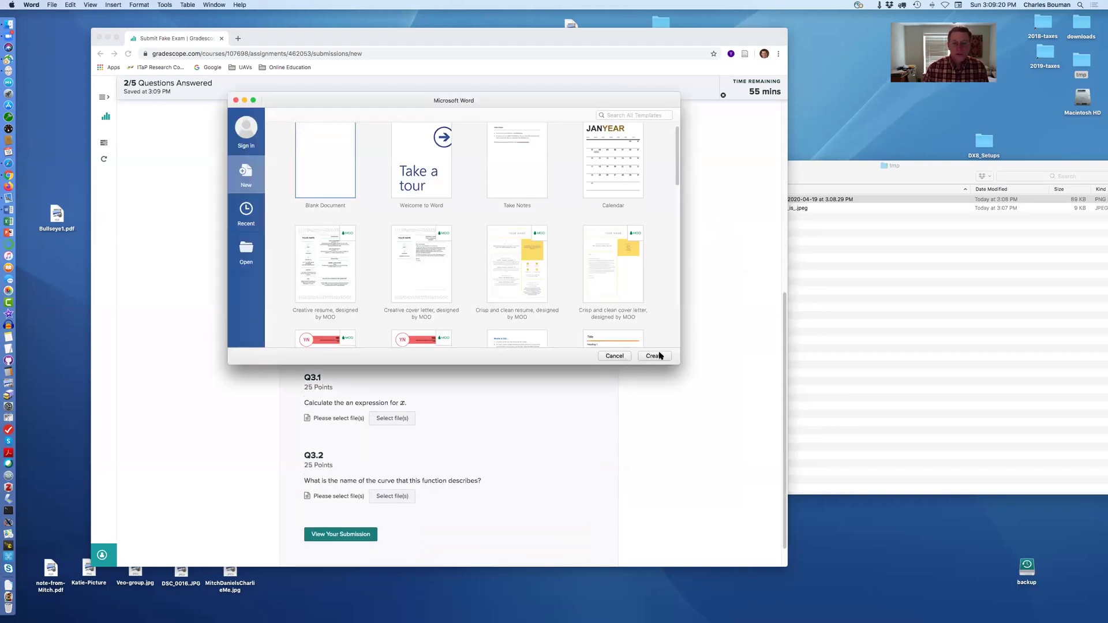
Create a blank Word document, then bring the Gradescope submission page back to the front.
{"action": "left_click", "coordinate": [659, 356]}
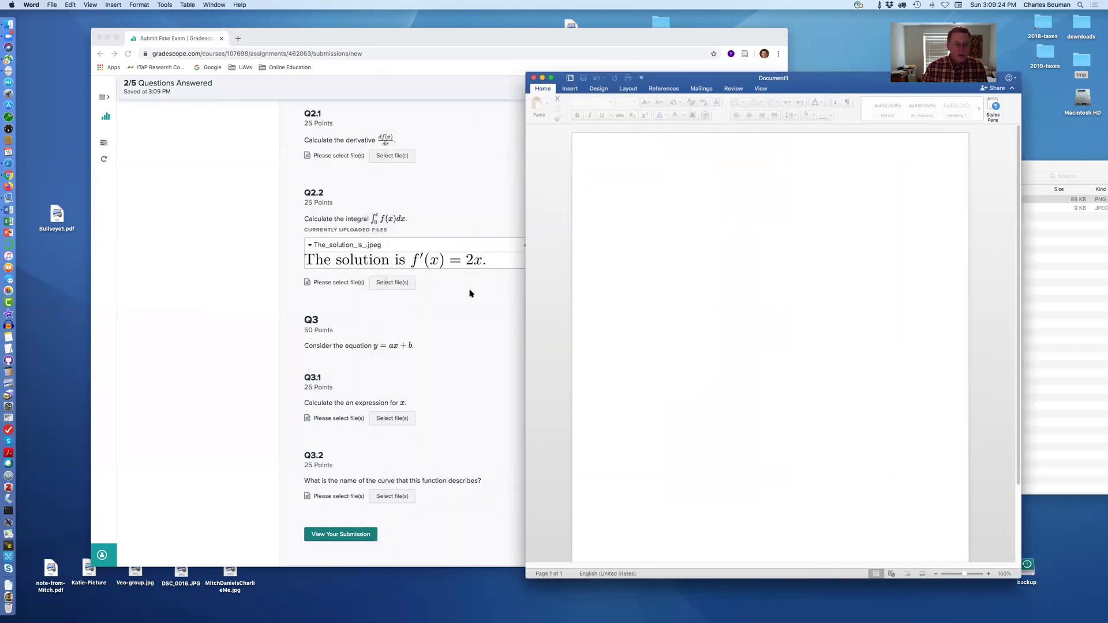
{"action": "left_click", "coordinate": [470, 293]}
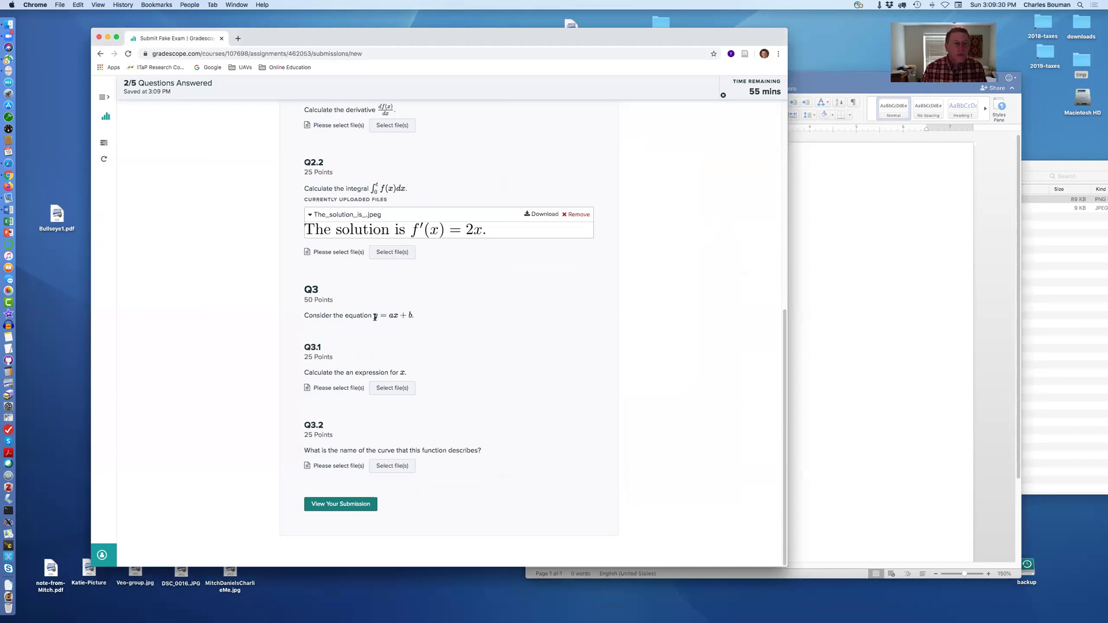
{"action": "scroll", "coordinate": [393, 315], "scroll_direction": "up", "scroll_amount": 5}
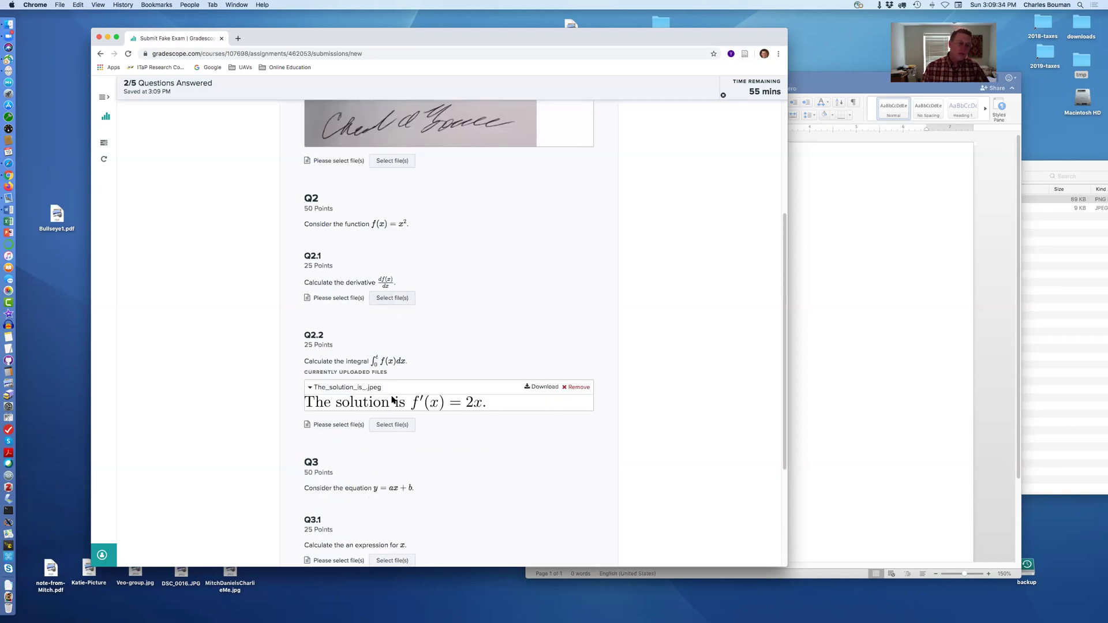
Upload The_solution_is_.jpeg as the Q2.1 answer and preview it, then return to the Word document.
{"action": "left_click", "coordinate": [400, 297]}
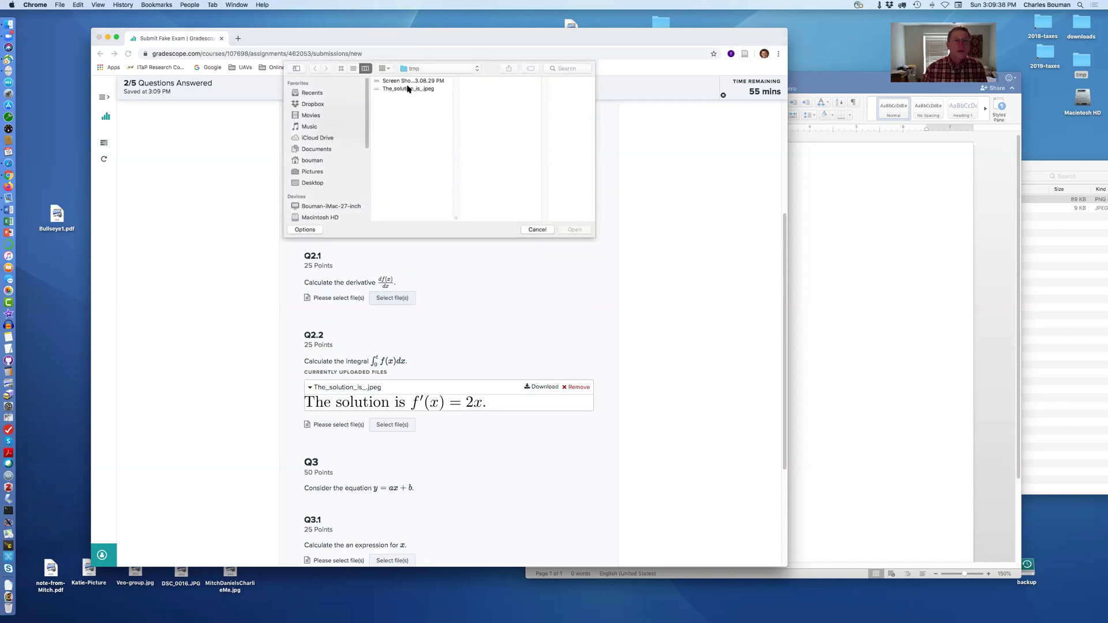
{"action": "left_click", "coordinate": [408, 89]}
{"action": "left_click", "coordinate": [574, 233]}
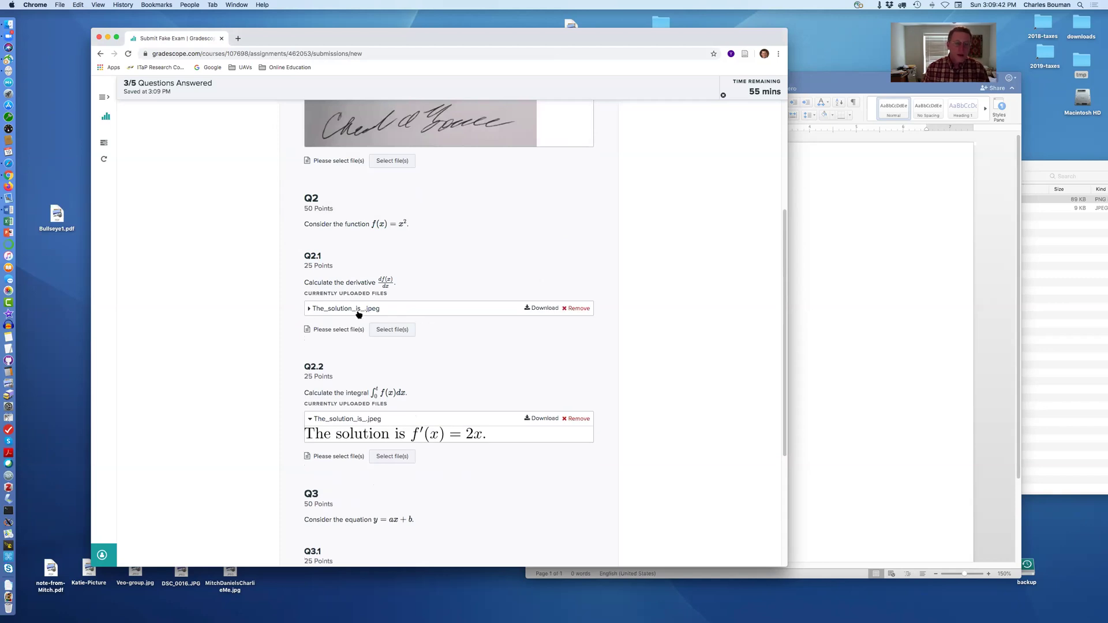
{"action": "left_click", "coordinate": [358, 314]}
{"action": "scroll", "coordinate": [427, 275], "scroll_direction": "down", "scroll_amount": 2}
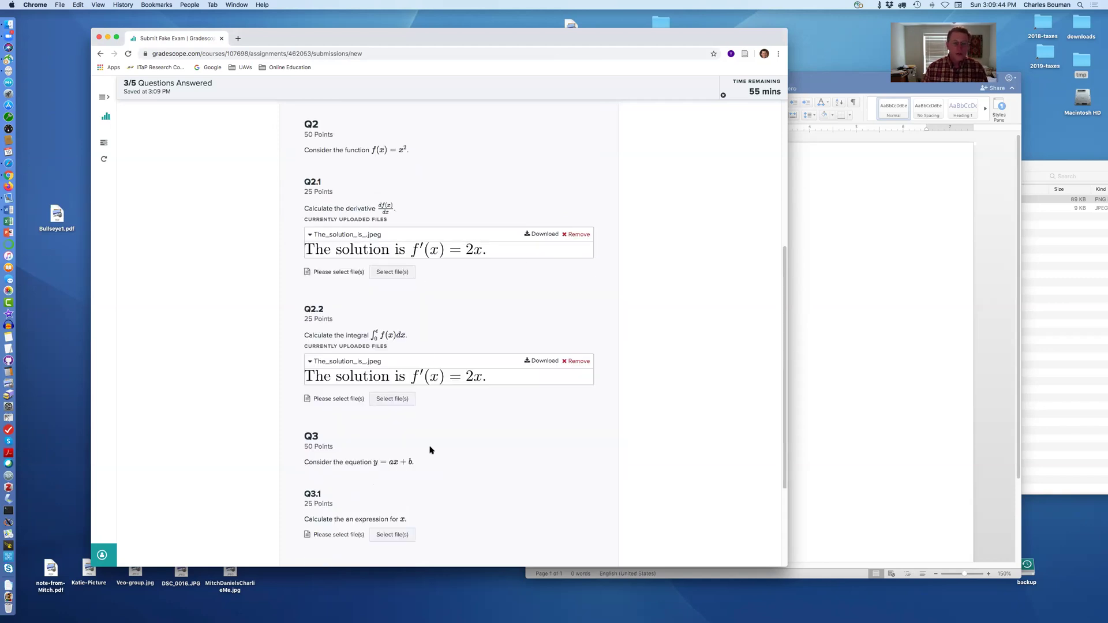
{"action": "left_click", "coordinate": [811, 227]}
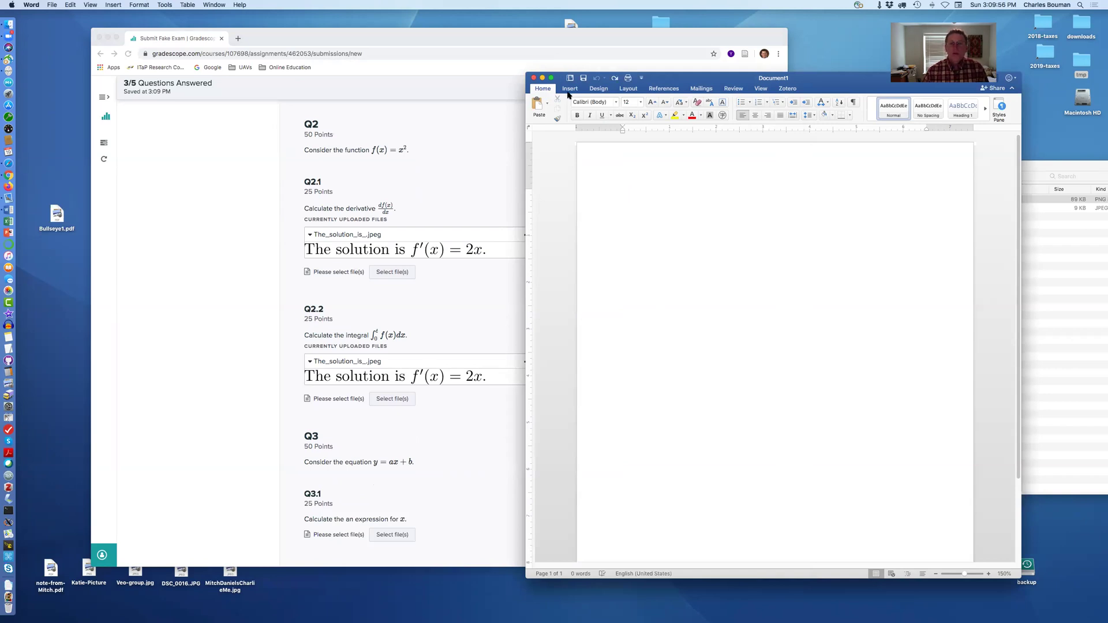
Insert an equation with a stacked fraction 1 over 3 followed by t cubed.
{"action": "left_click", "coordinate": [572, 90]}
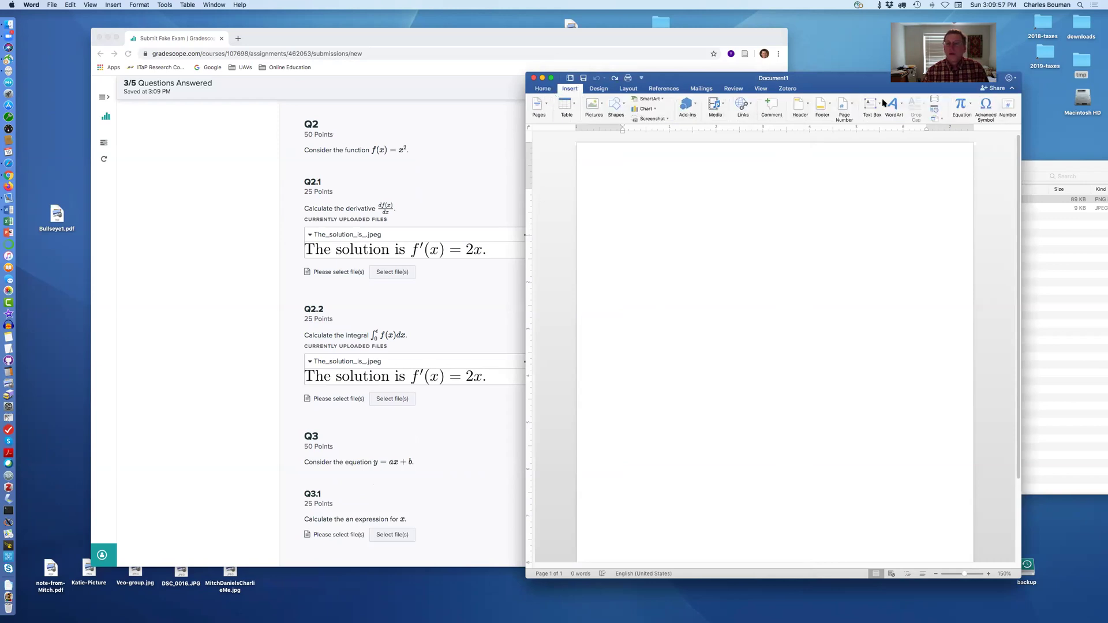
{"action": "left_click", "coordinate": [959, 107]}
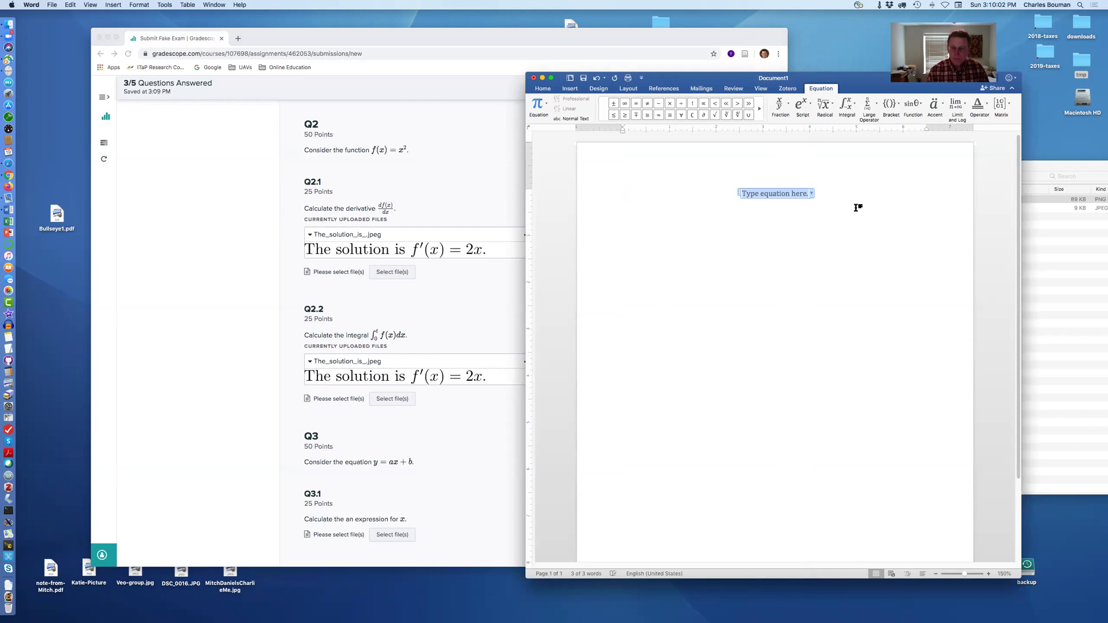
{"action": "left_click", "coordinate": [787, 103]}
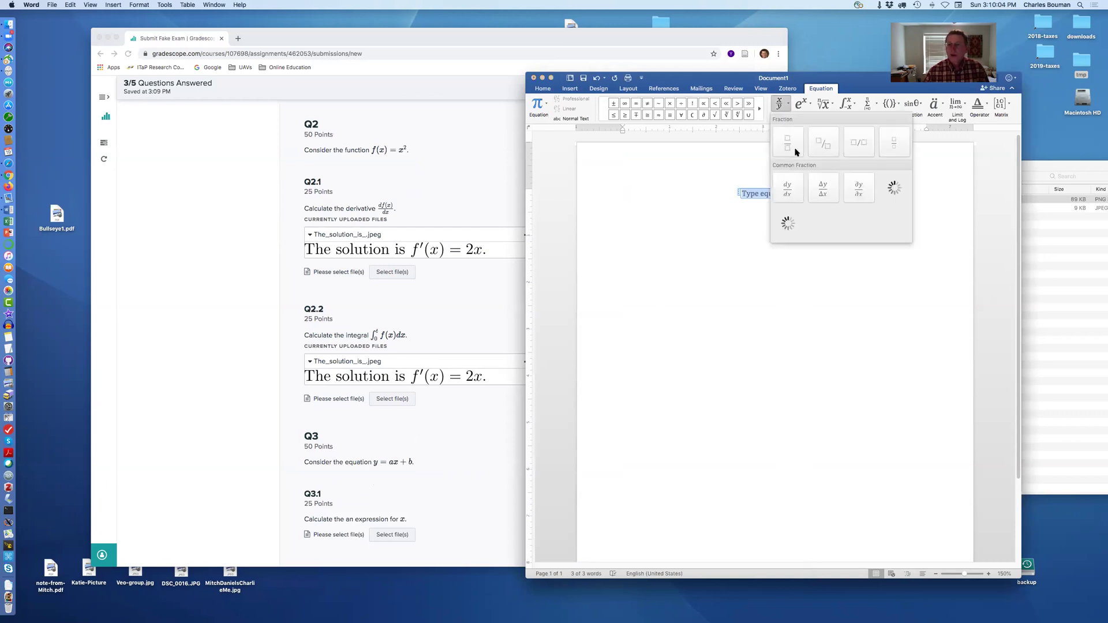
{"action": "left_click", "coordinate": [788, 141]}
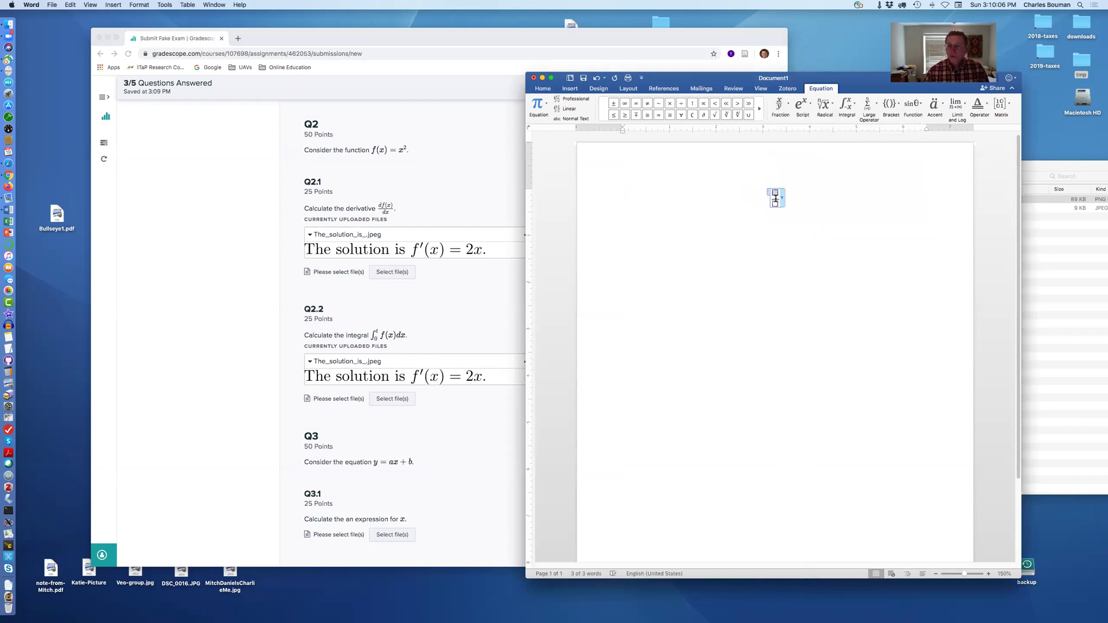
{"action": "type", "text": "1"}
{"action": "key", "text": "Down"}
{"action": "type", "text": "3"}
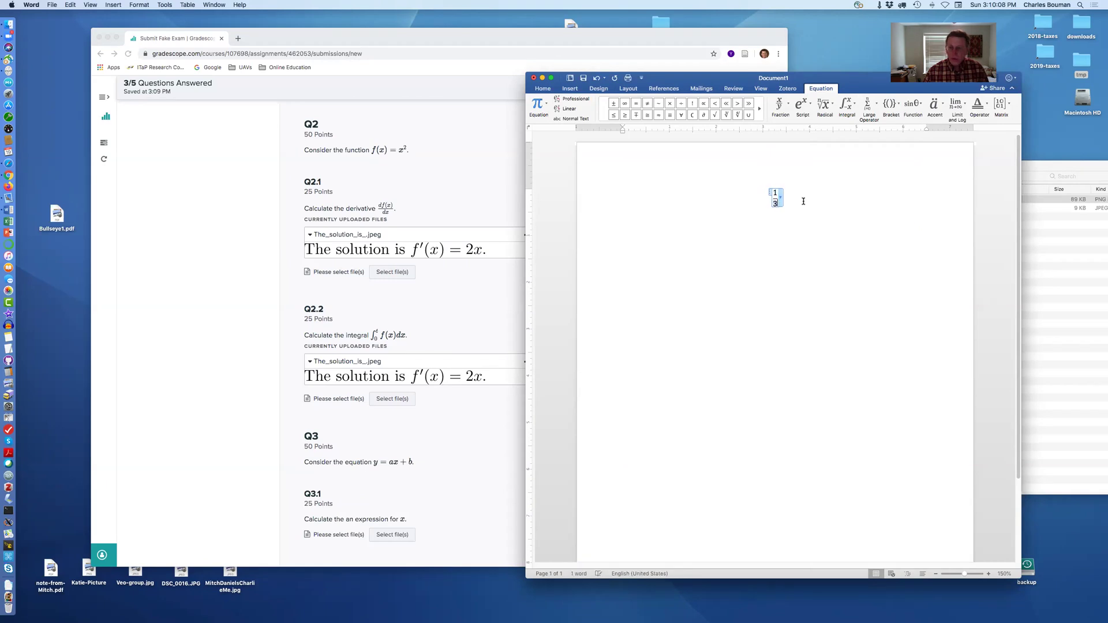
{"action": "left_click", "coordinate": [801, 199]}
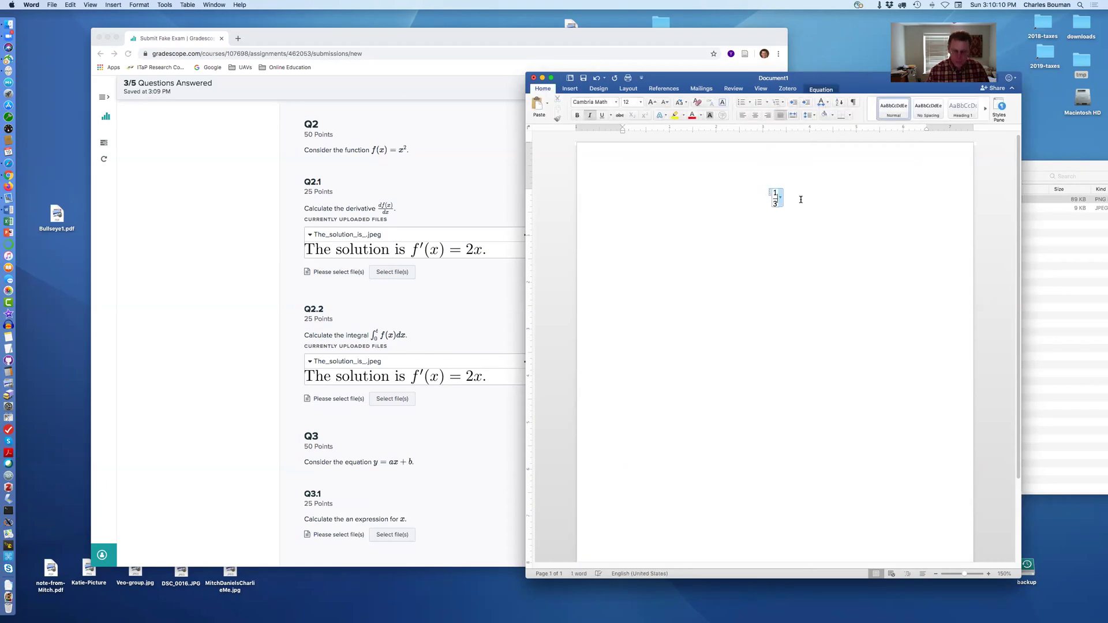
{"action": "left_click", "coordinate": [779, 199]}
{"action": "type", "text": "x"}
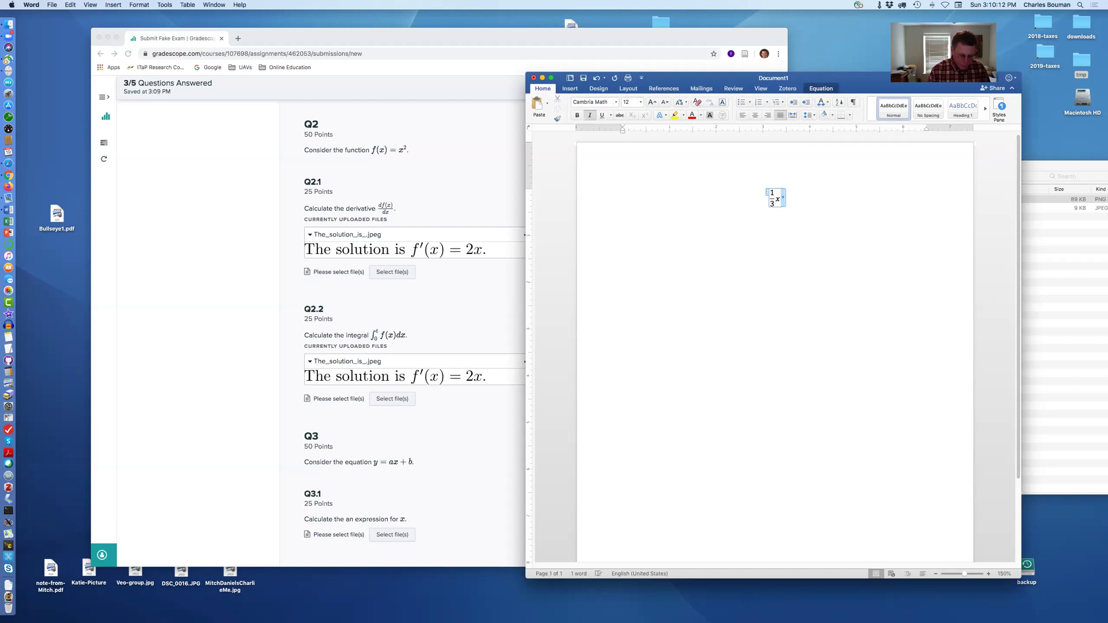
{"action": "key", "text": "BackSpace"}
{"action": "type", "text": "t^"}
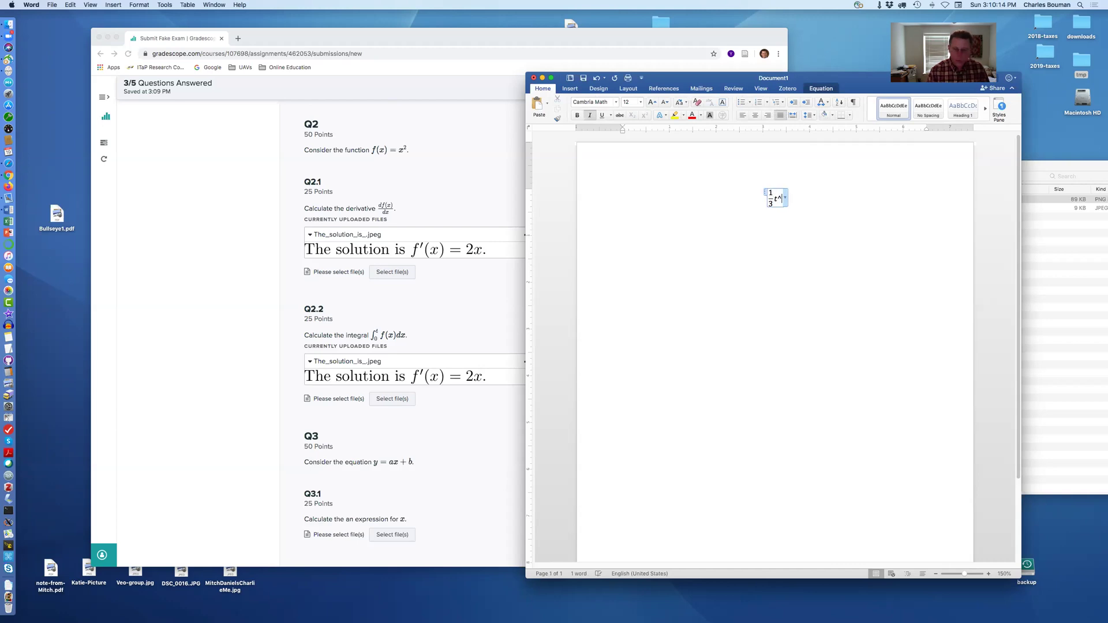
{"action": "type", "text": "3"}
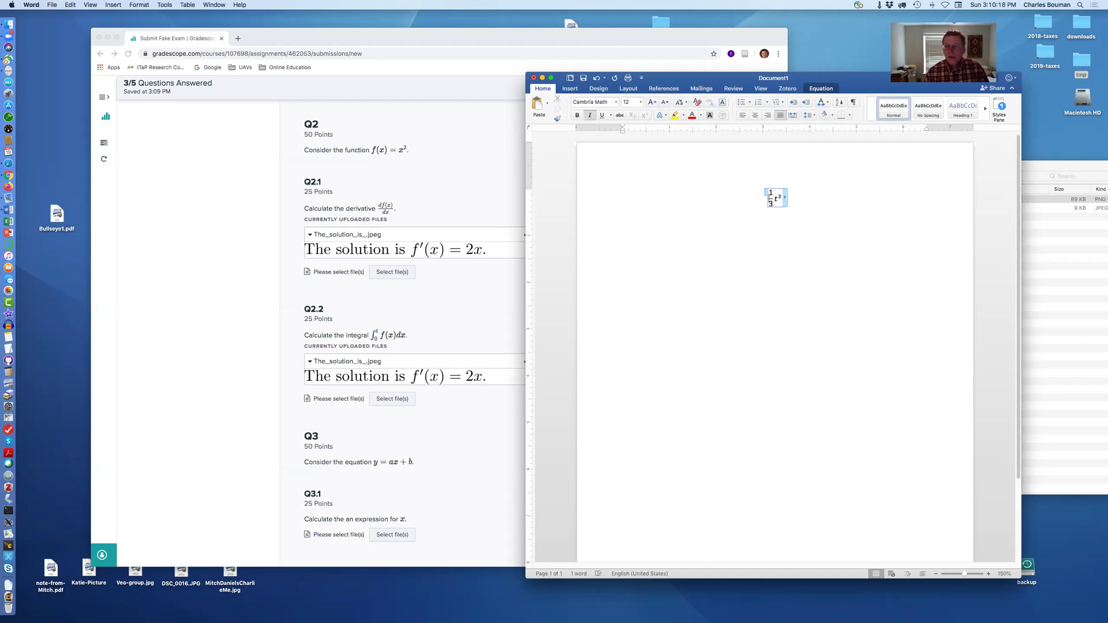
Add the leading text 'Solution is given by ' before the equation.
{"action": "key", "text": "Right"}
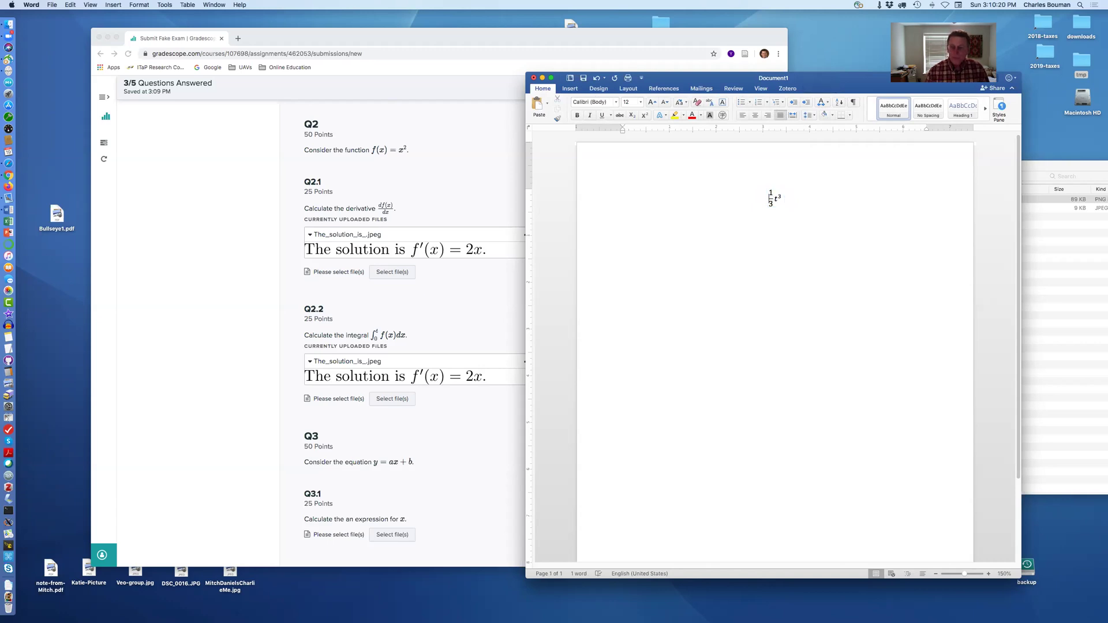
{"action": "key", "text": "Home"}
{"action": "type", "text": "Solution is "}
{"action": "type", "text": "given "}
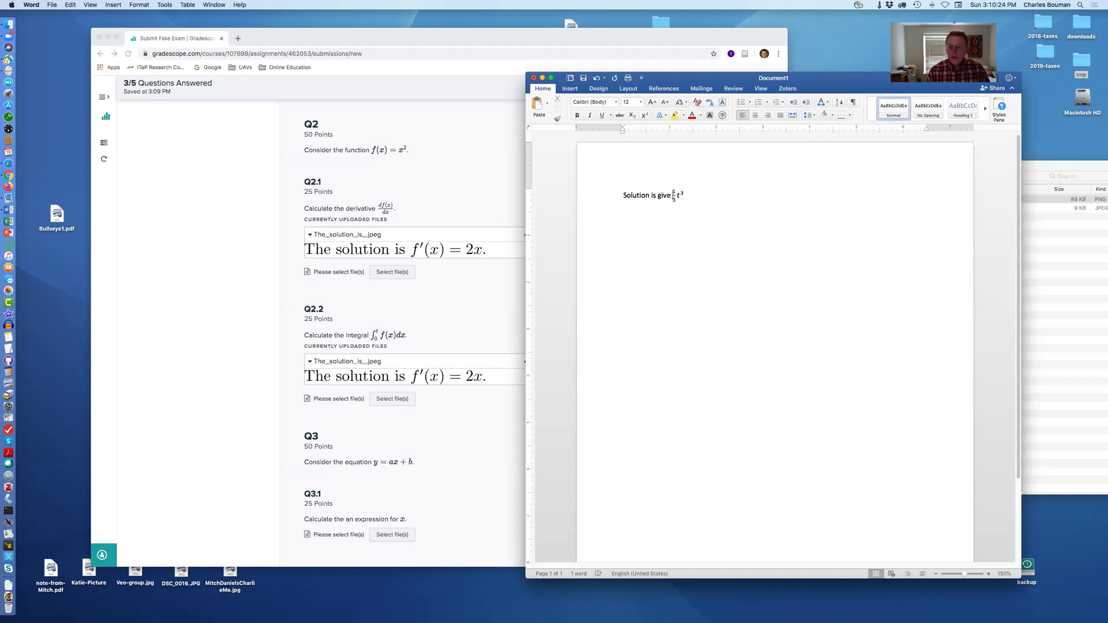
{"action": "type", "text": "by"}
{"action": "key", "text": "Right"}
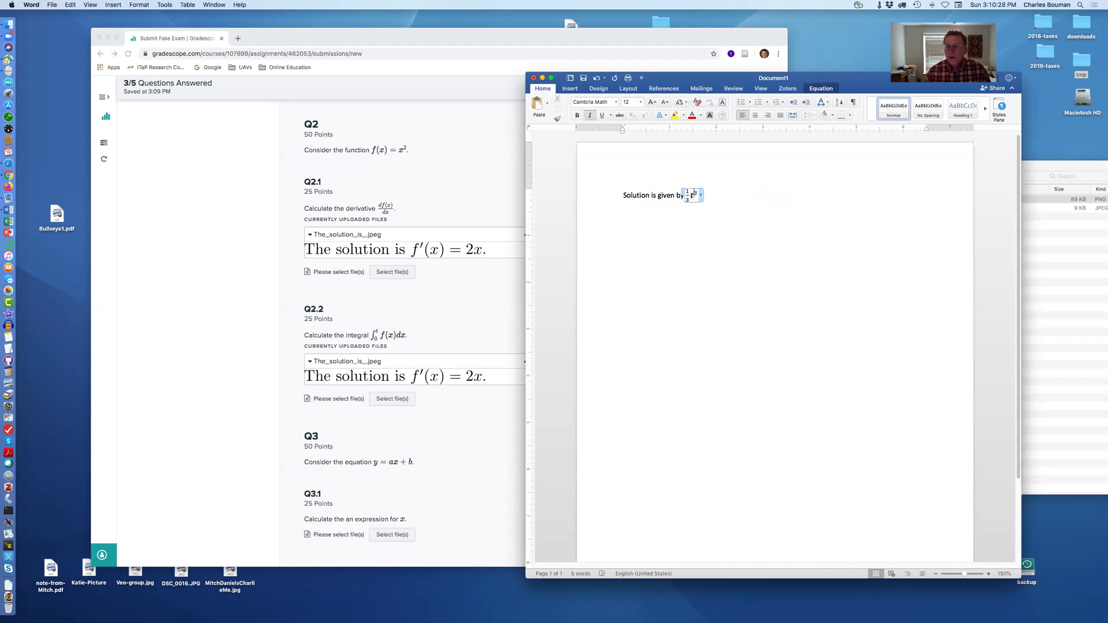
Save the Word document into the tmp folder and enlarge the view of the equation.
{"action": "key", "text": "Right"}
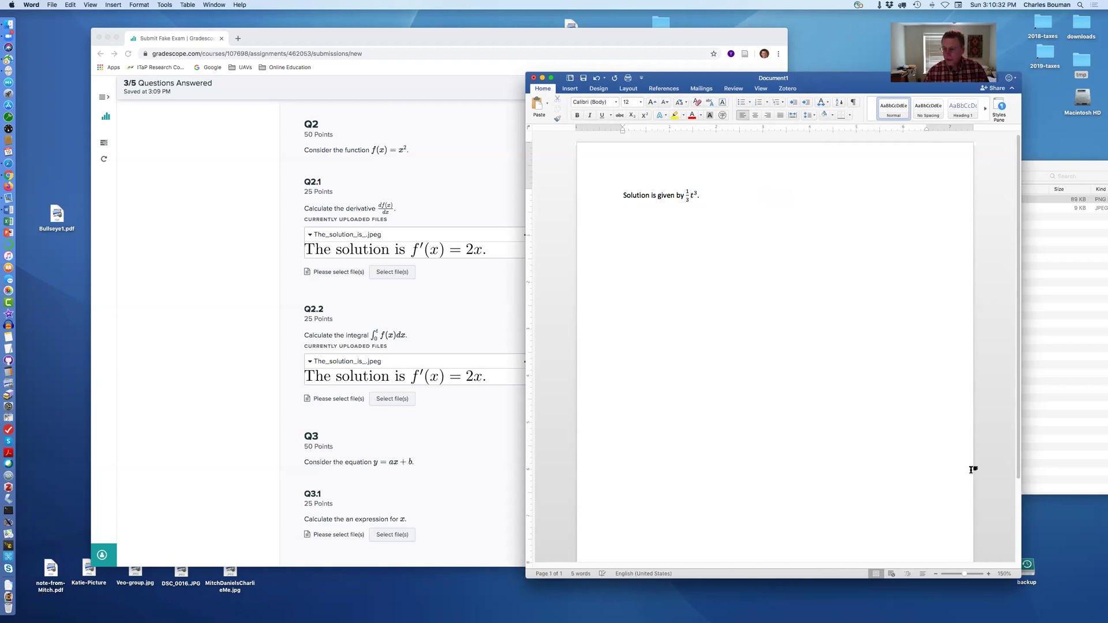
{"action": "key", "text": "super+s"}
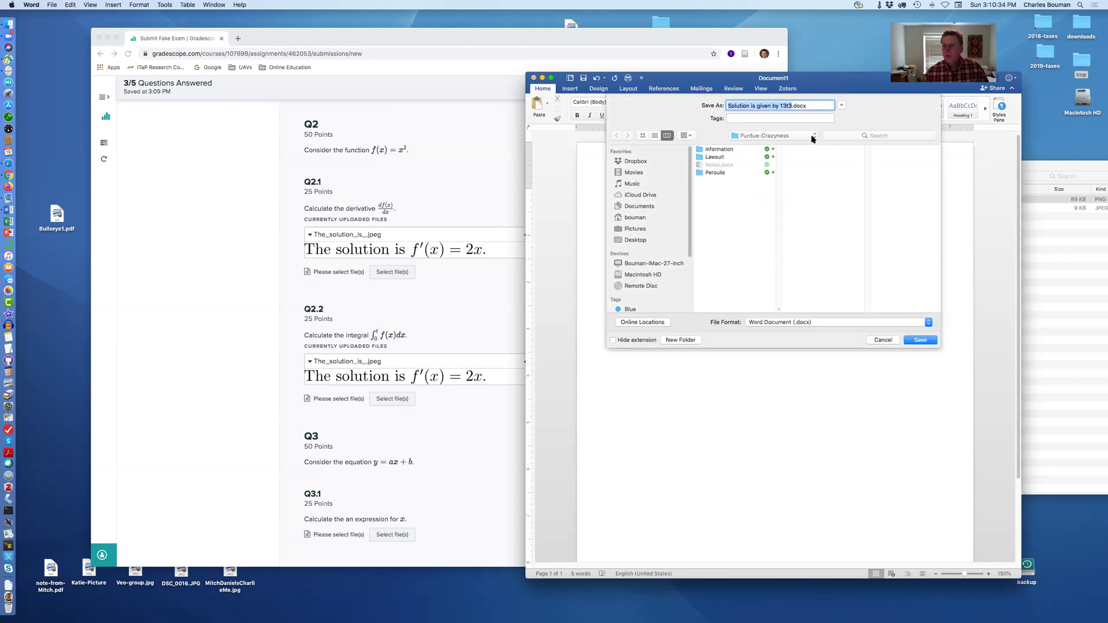
{"action": "left_click", "coordinate": [810, 138]}
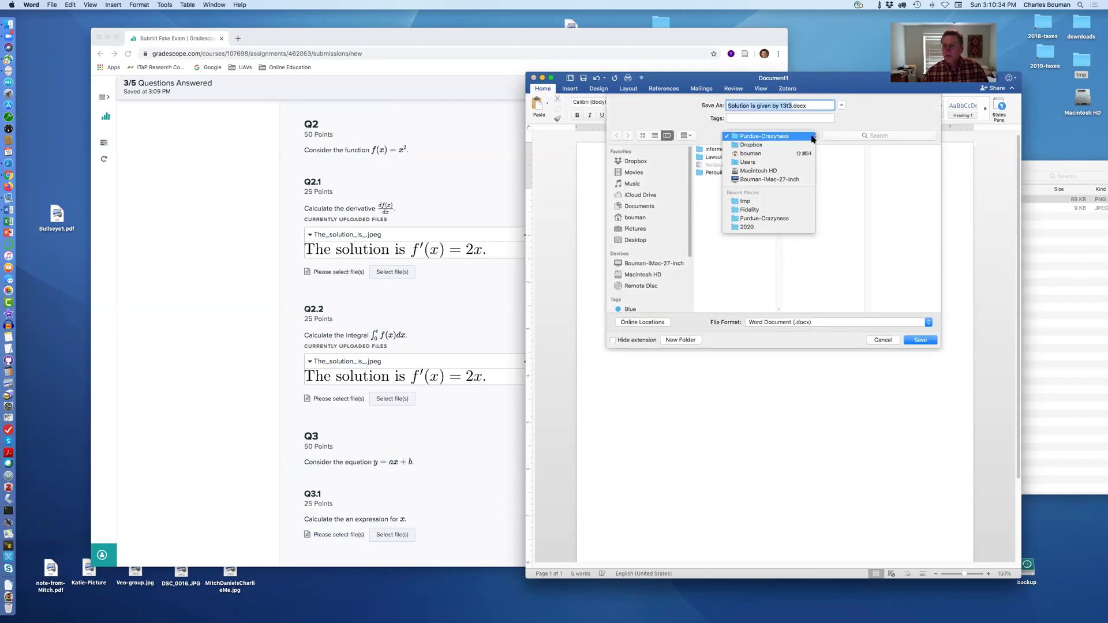
{"action": "left_click", "coordinate": [779, 201]}
{"action": "left_click", "coordinate": [918, 340]}
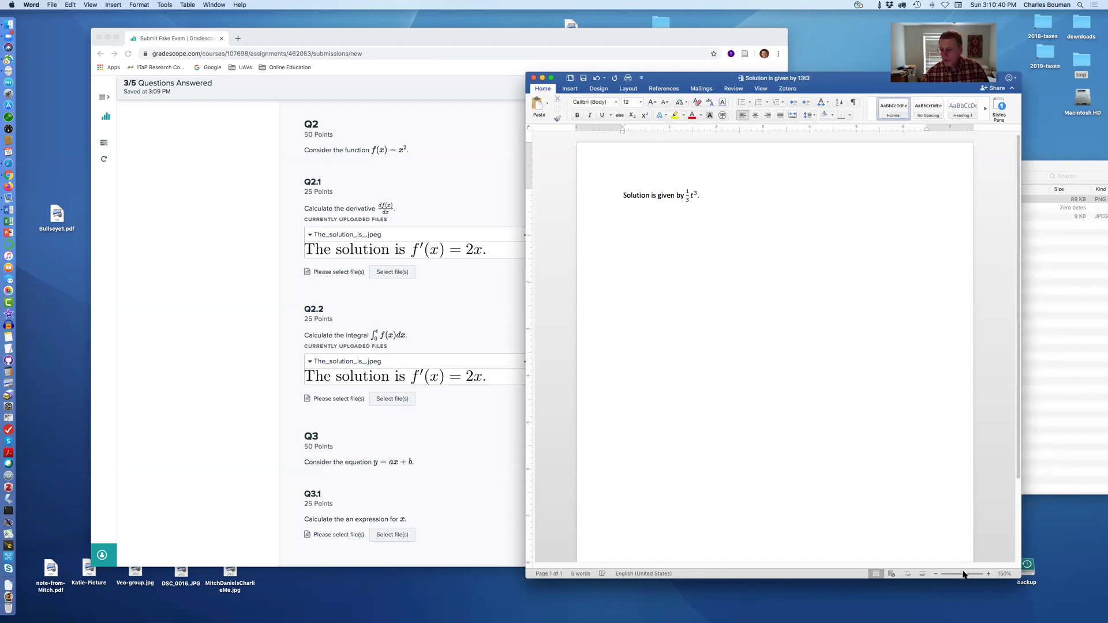
{"action": "left_click_drag", "start_coordinate": [963, 574], "coordinate": [970, 575]}
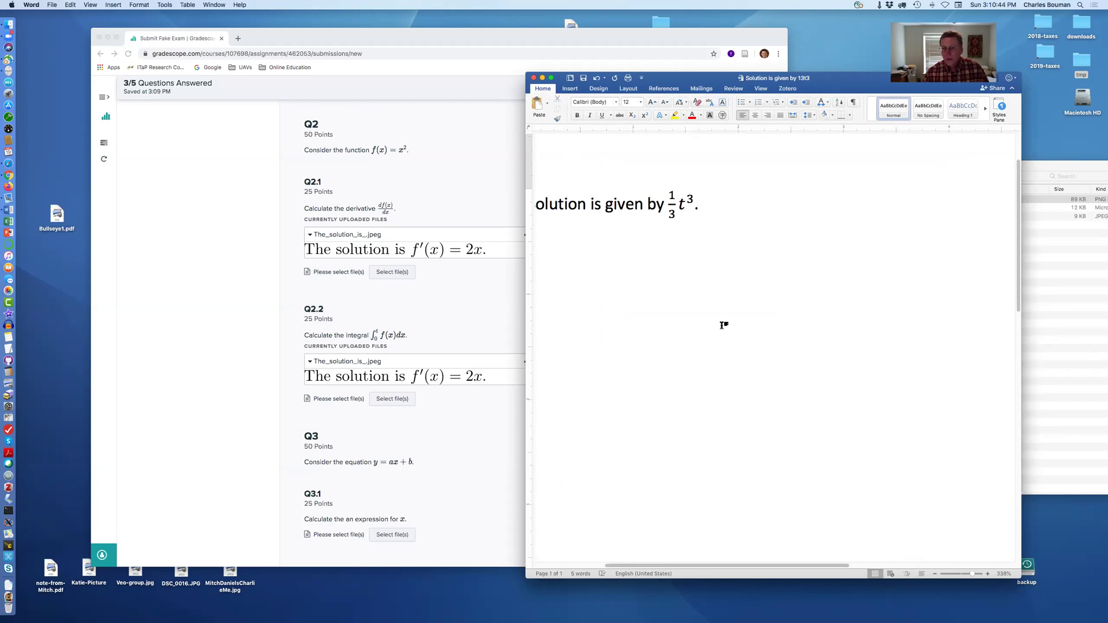
{"action": "scroll", "coordinate": [721, 326], "scroll_direction": "up", "scroll_amount": 2}
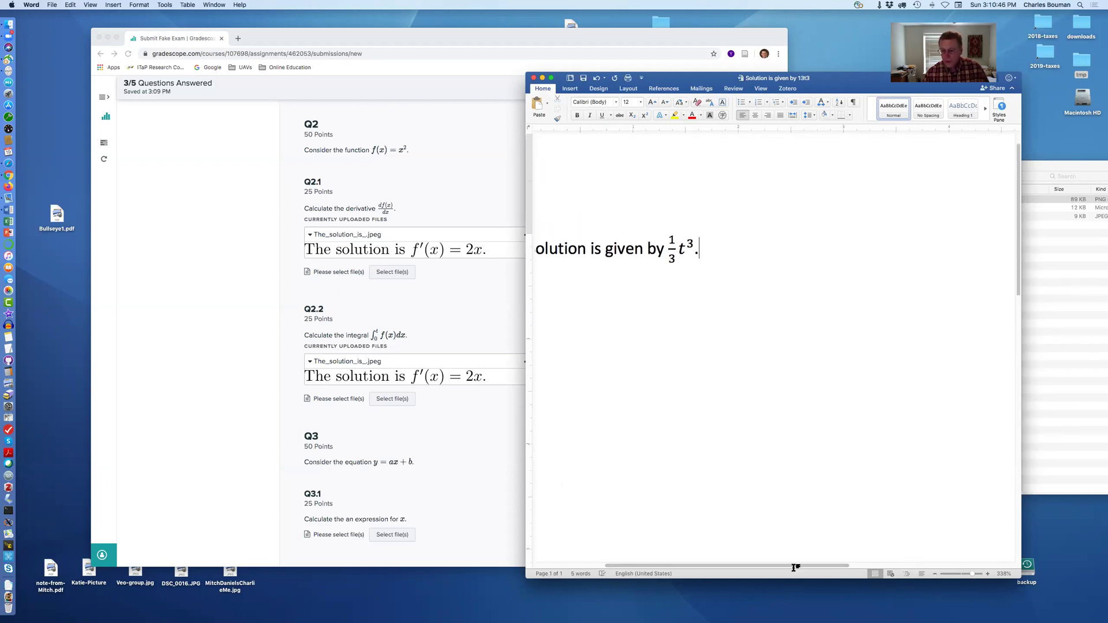
{"action": "left_click_drag", "start_coordinate": [797, 566], "coordinate": [654, 567]}
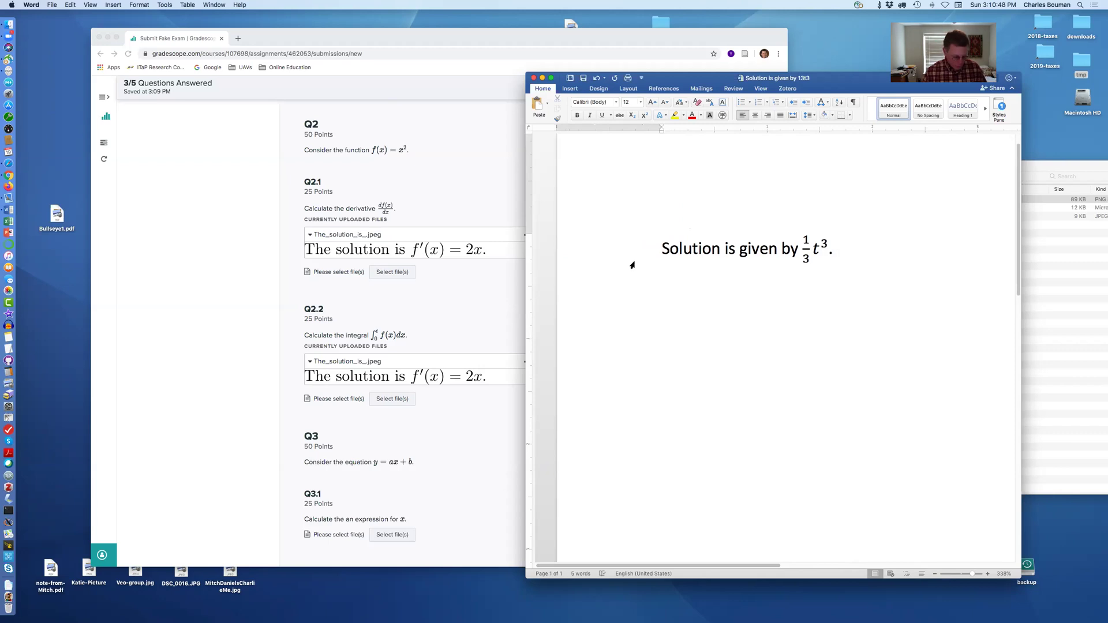
Screenshot the solution line and move the 3.10.48 PM capture into the tmp folder, then return to Gradescope.
{"action": "key", "text": "super+shift+4"}
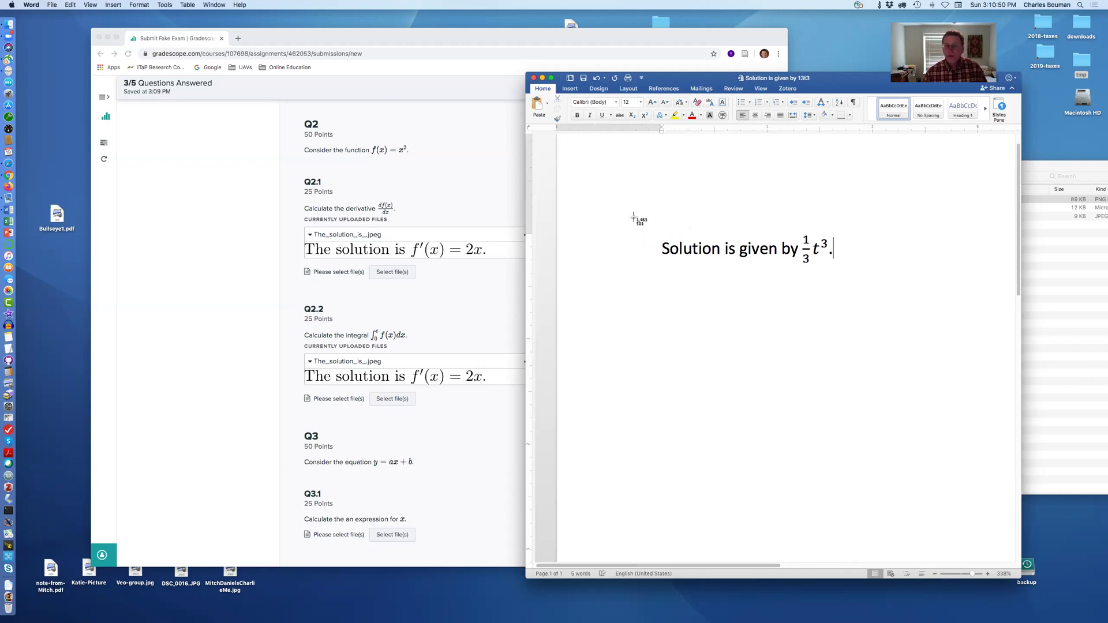
{"action": "left_click_drag", "start_coordinate": [634, 216], "coordinate": [859, 285]}
{"action": "left_click", "coordinate": [1055, 165]}
{"action": "left_click_drag", "start_coordinate": [1055, 166], "coordinate": [905, 152]}
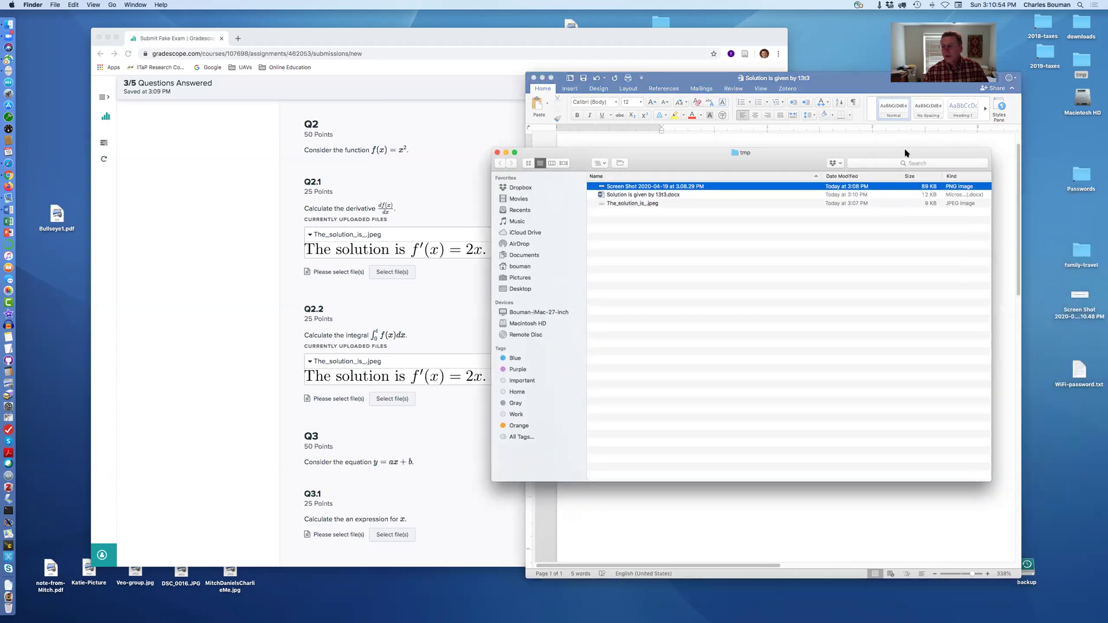
{"action": "left_click_drag", "start_coordinate": [1079, 299], "coordinate": [730, 286]}
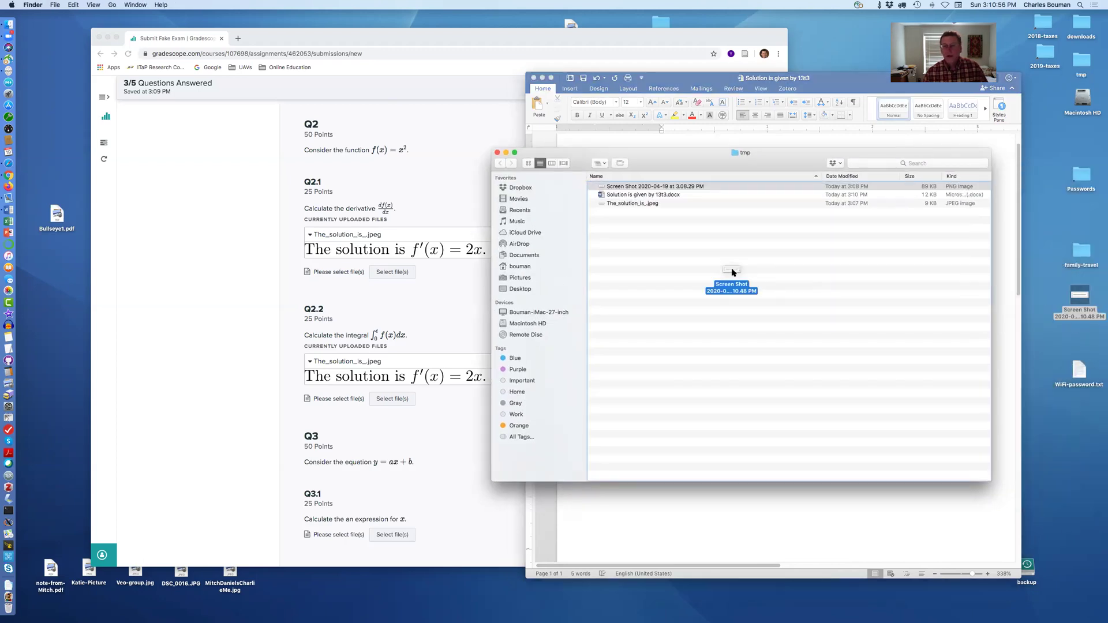
{"action": "left_click_drag", "start_coordinate": [704, 163], "coordinate": [870, 146]}
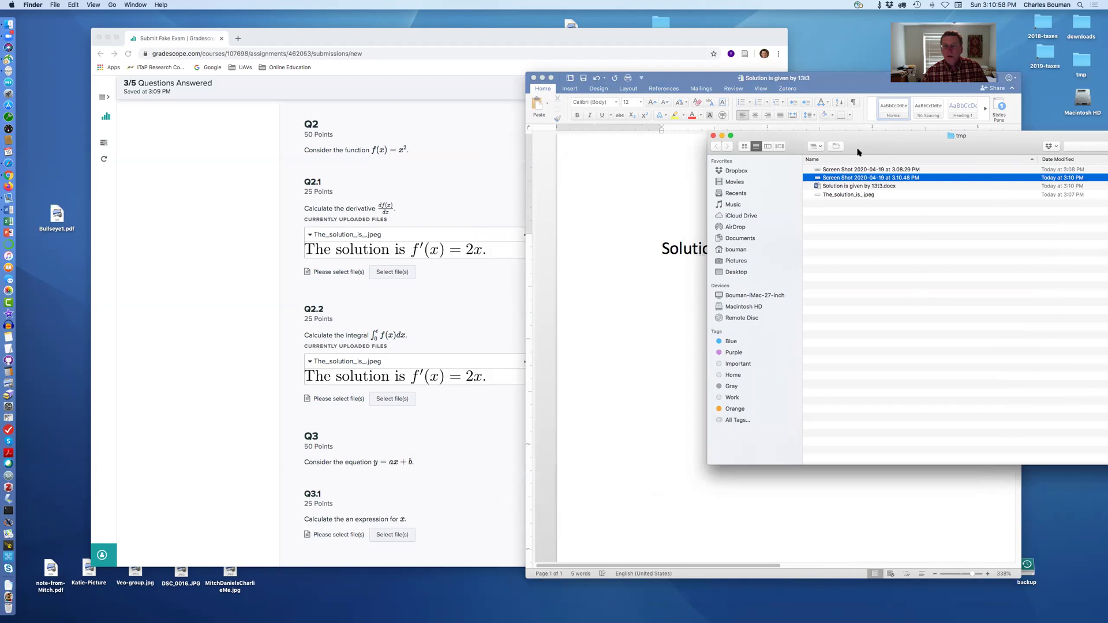
{"action": "left_click", "coordinate": [442, 212]}
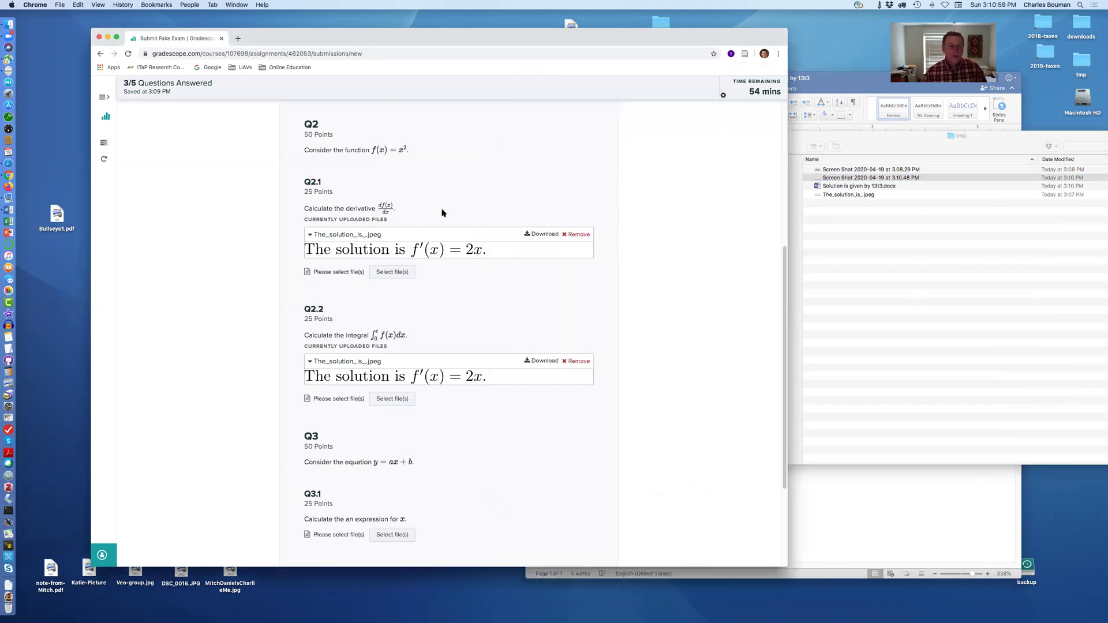
Upload the 3.10.48 PM equation screenshot to Q2.1 and remove the old JPEG answer.
{"action": "left_click", "coordinate": [395, 275]}
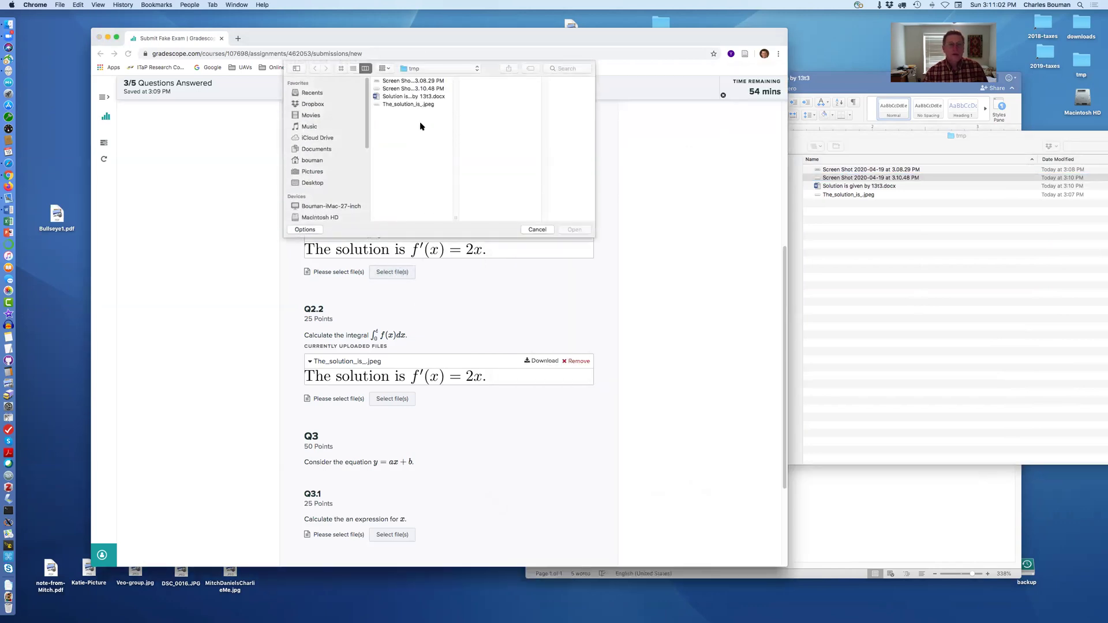
{"action": "left_click", "coordinate": [424, 81]}
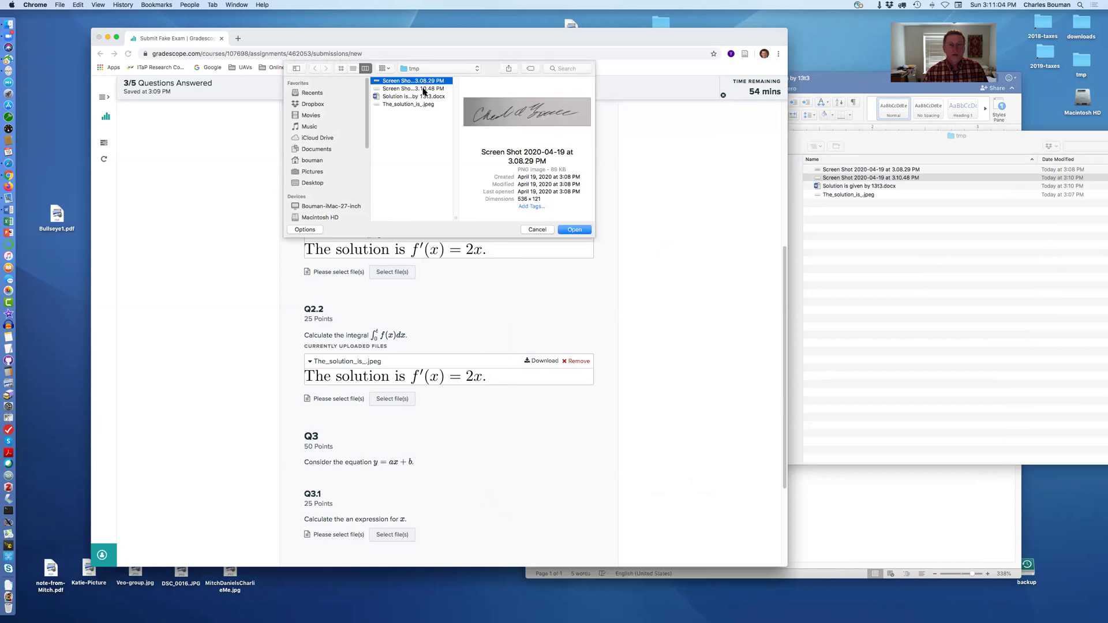
{"action": "left_click", "coordinate": [423, 90]}
{"action": "left_click", "coordinate": [573, 230]}
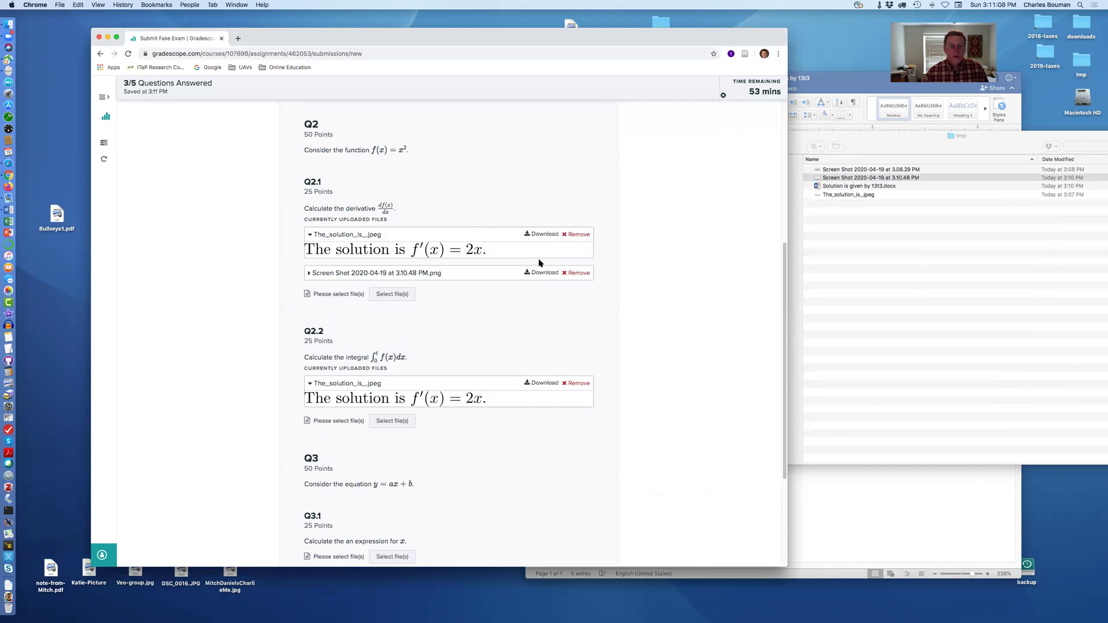
{"action": "left_click", "coordinate": [395, 275]}
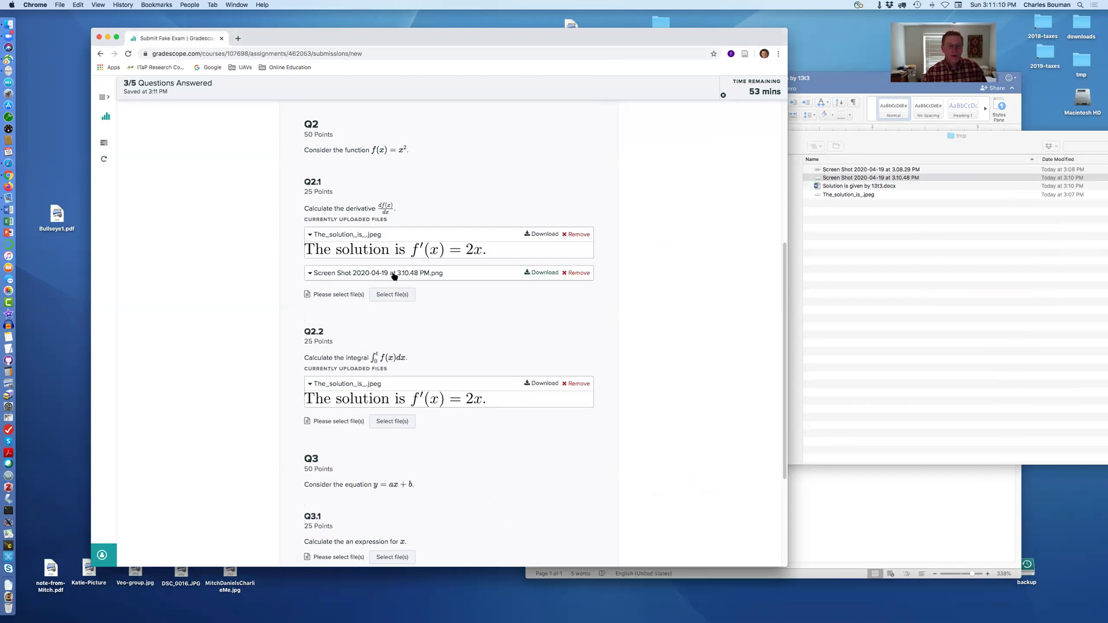
{"action": "left_click", "coordinate": [576, 234]}
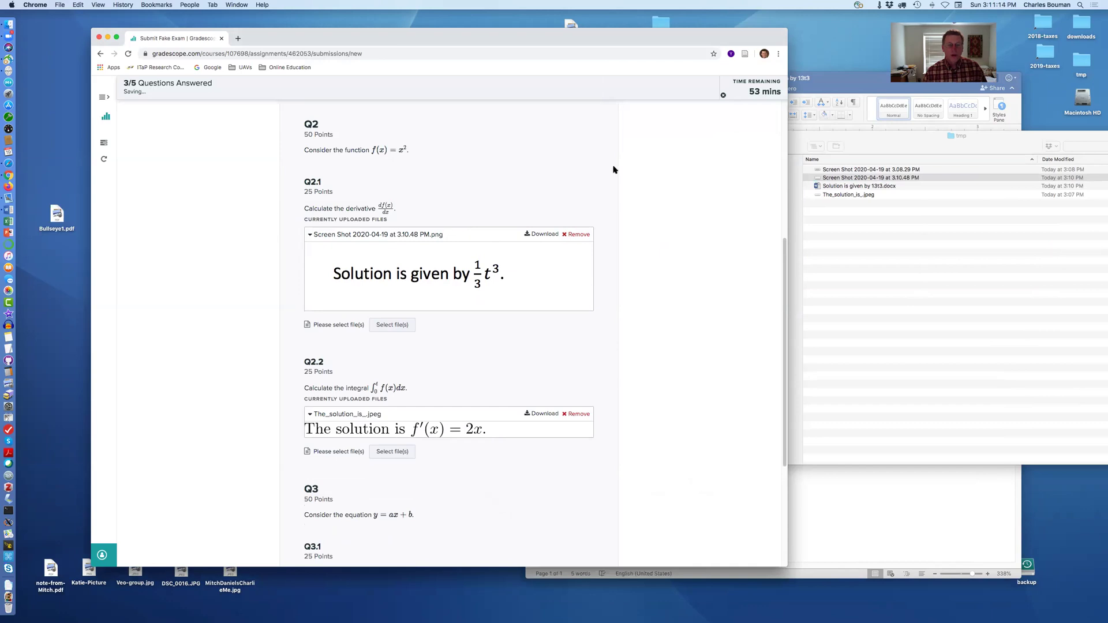
{"action": "scroll", "coordinate": [613, 168], "scroll_direction": "down", "scroll_amount": 2}
{"action": "scroll", "coordinate": [616, 175], "scroll_direction": "up", "scroll_amount": 5}
{"action": "scroll", "coordinate": [615, 174], "scroll_direction": "down", "scroll_amount": 5}
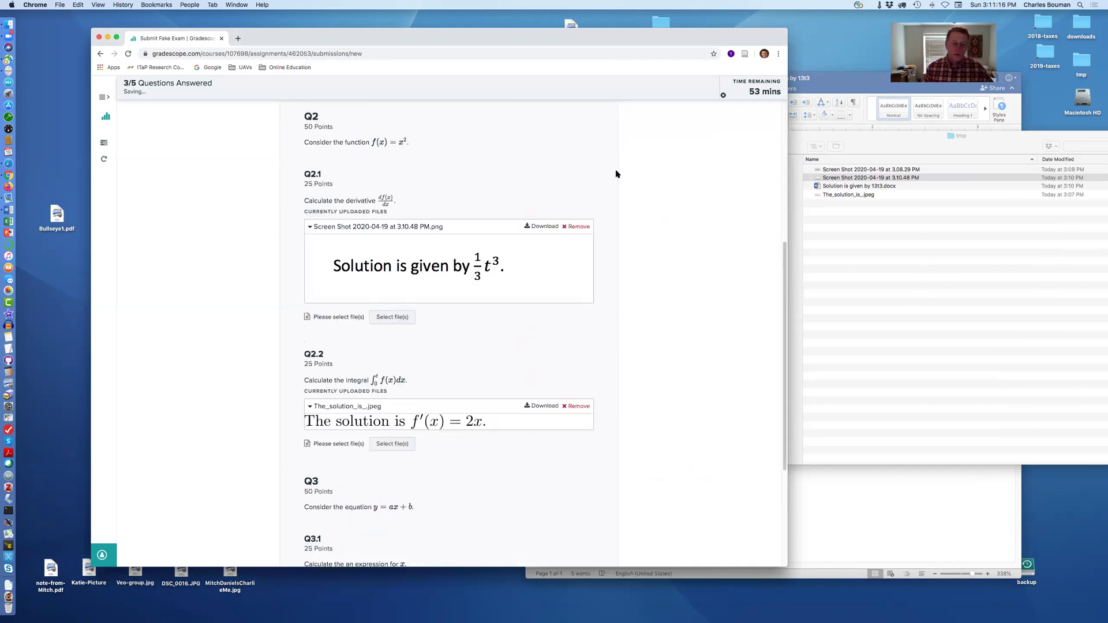
{"action": "scroll", "coordinate": [615, 174], "scroll_direction": "down", "scroll_amount": 2}
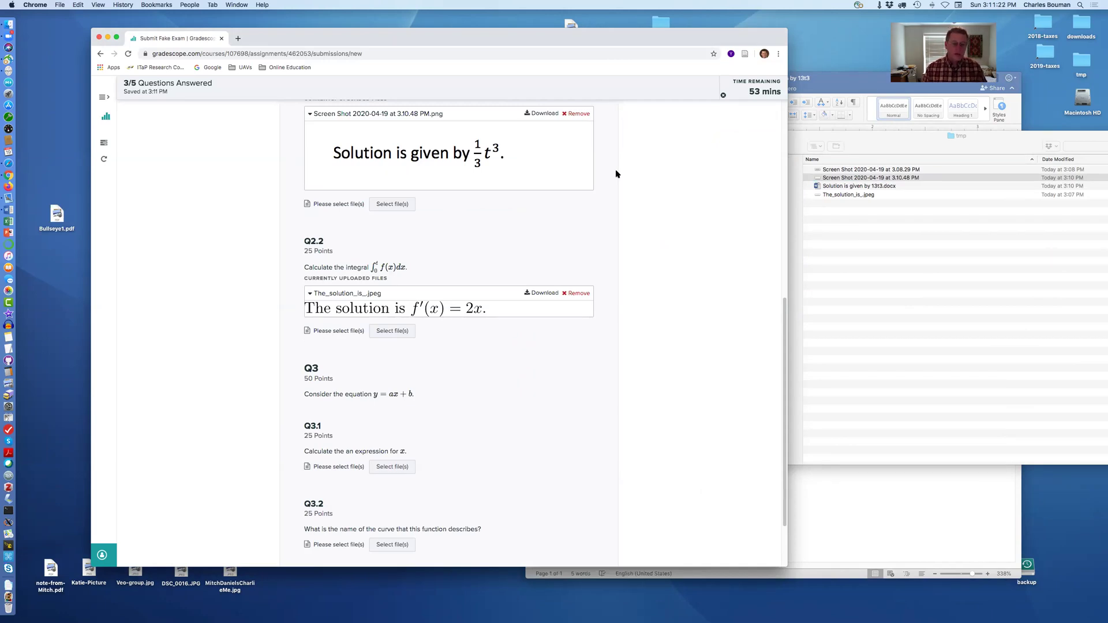
{"action": "scroll", "coordinate": [615, 175], "scroll_direction": "down", "scroll_amount": 1}
{"action": "scroll", "coordinate": [616, 174], "scroll_direction": "down", "scroll_amount": 2}
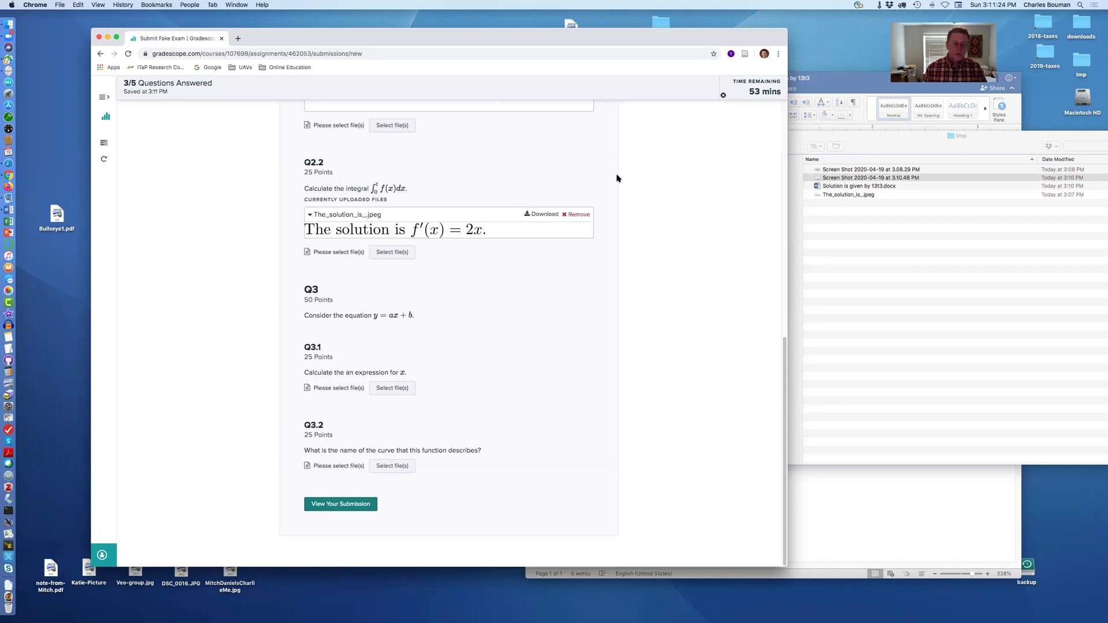
{"action": "left_click", "coordinate": [354, 508]}
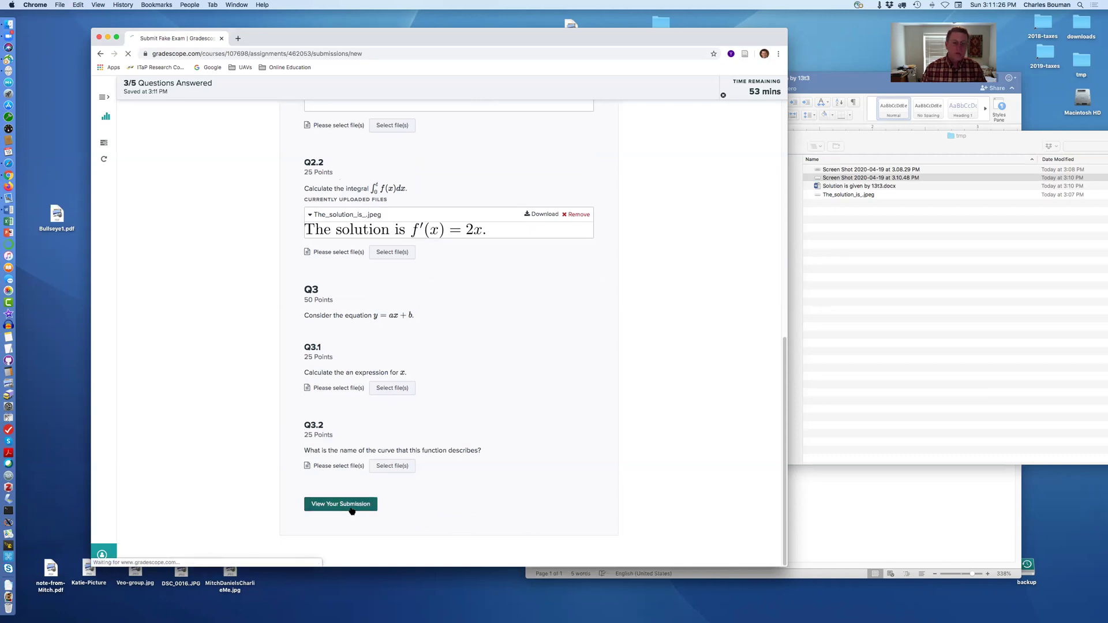
{"action": "scroll", "coordinate": [474, 370], "scroll_direction": "down", "scroll_amount": 5}
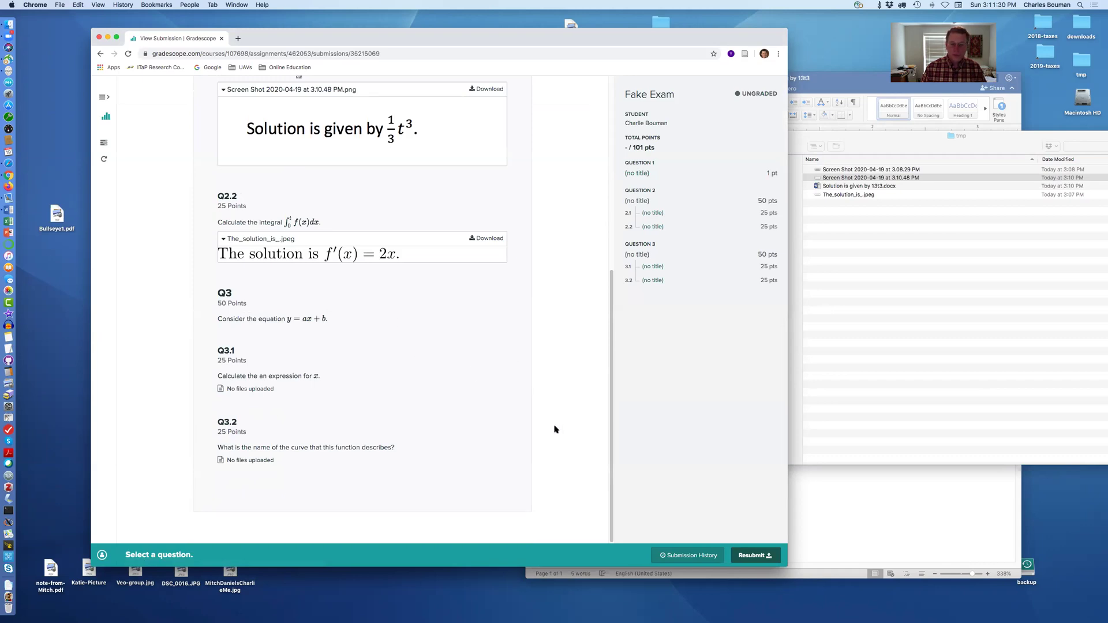
{"action": "left_click", "coordinate": [757, 555]}
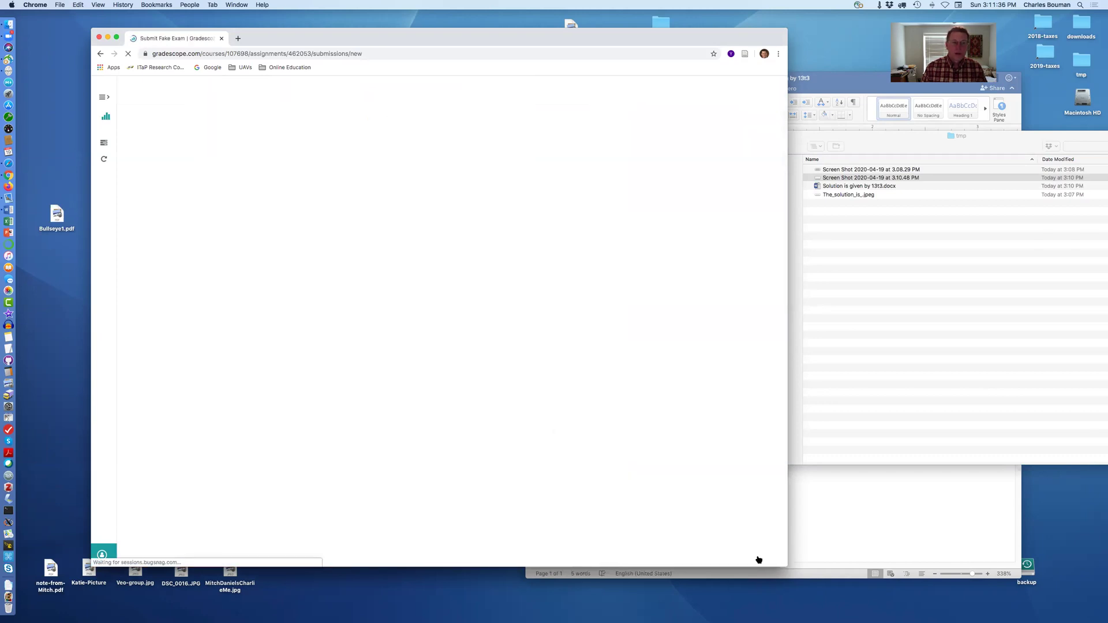
{"action": "scroll", "coordinate": [678, 435], "scroll_direction": "down", "scroll_amount": 4}
{"action": "scroll", "coordinate": [678, 435], "scroll_direction": "up", "scroll_amount": 1}
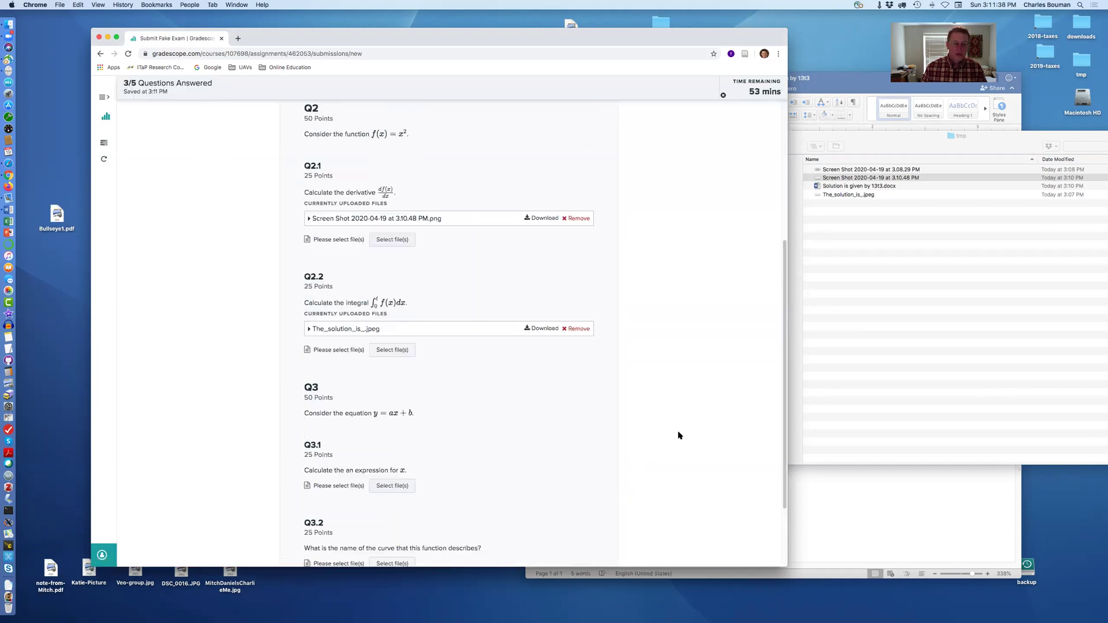
{"action": "scroll", "coordinate": [678, 436], "scroll_direction": "up", "scroll_amount": 1}
{"action": "scroll", "coordinate": [679, 436], "scroll_direction": "down", "scroll_amount": 1}
{"action": "scroll", "coordinate": [678, 436], "scroll_direction": "down", "scroll_amount": 3}
{"action": "left_click", "coordinate": [348, 502]}
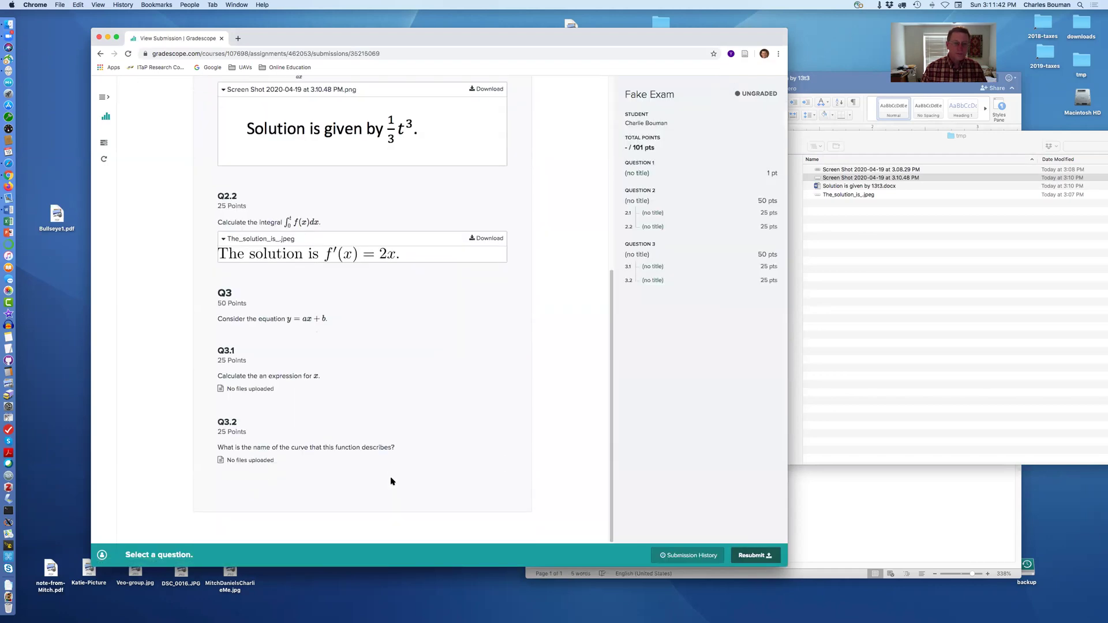
{"action": "scroll", "coordinate": [390, 481], "scroll_direction": "up", "scroll_amount": 5}
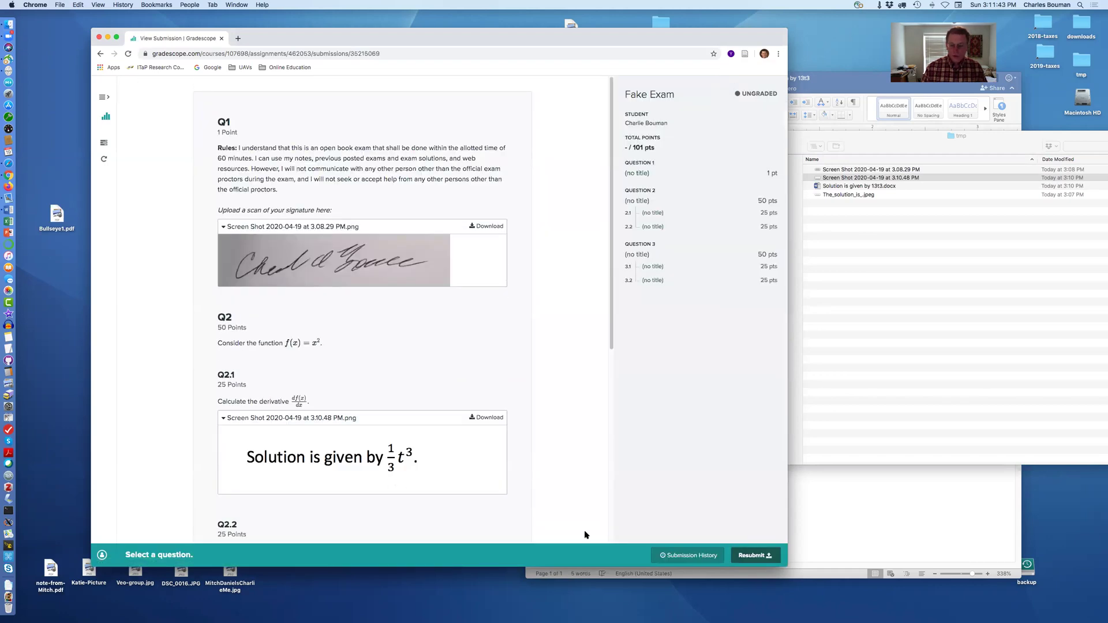
{"action": "left_click", "coordinate": [749, 555]}
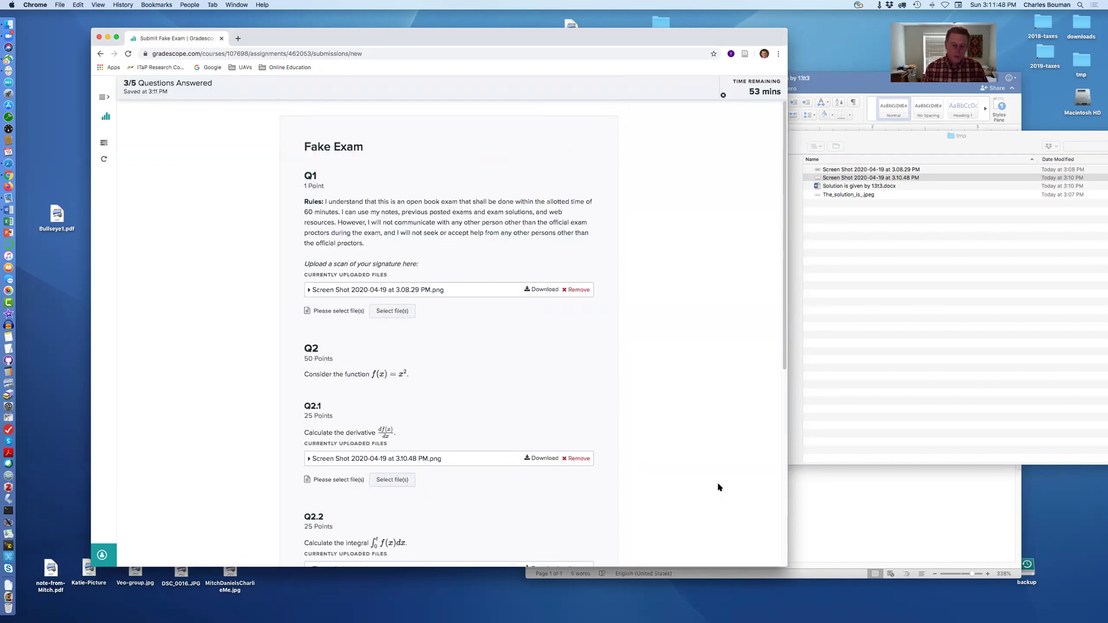
{"action": "scroll", "coordinate": [717, 488], "scroll_direction": "down", "scroll_amount": 5}
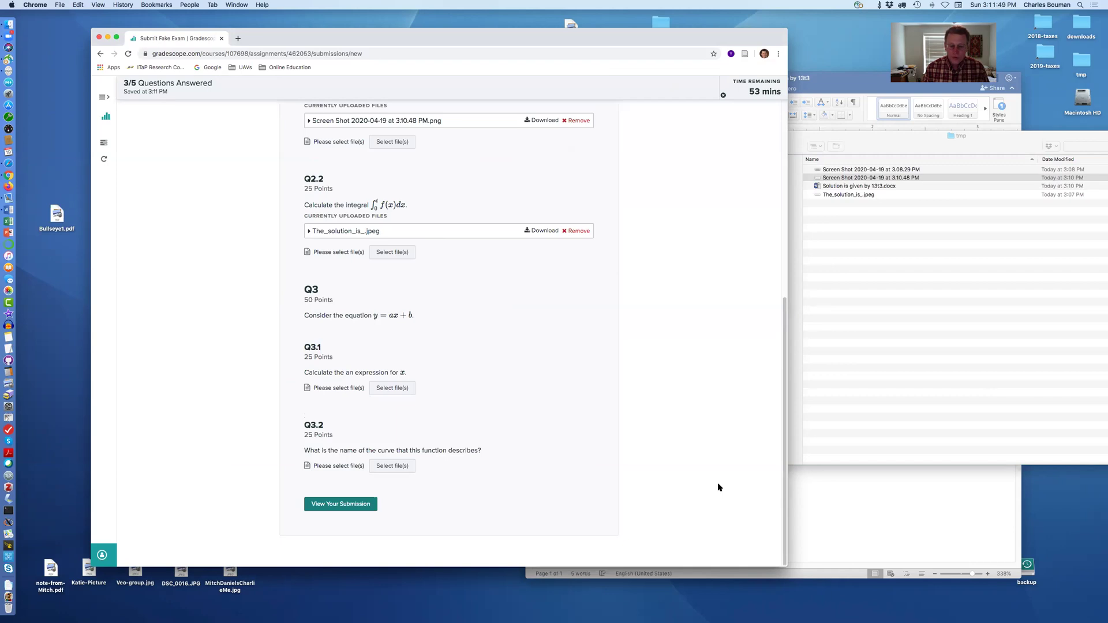
{"action": "left_click", "coordinate": [362, 504]}
{"action": "scroll", "coordinate": [405, 494], "scroll_direction": "down", "scroll_amount": 4}
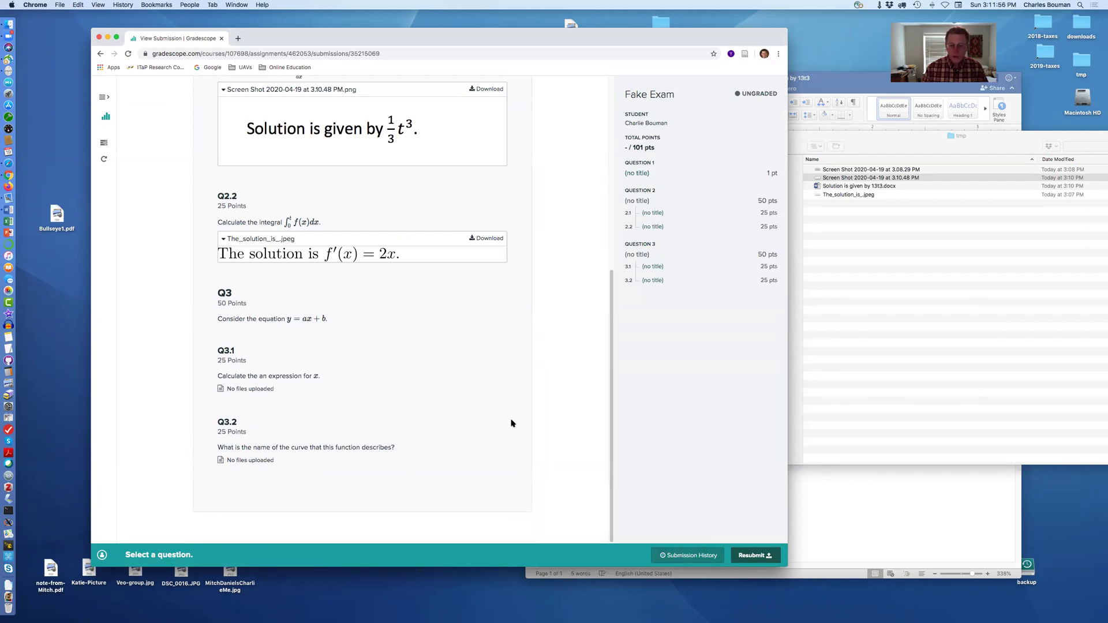
{"action": "left_click", "coordinate": [754, 555]}
{"action": "scroll", "coordinate": [607, 463], "scroll_direction": "down", "scroll_amount": 3}
{"action": "scroll", "coordinate": [607, 462], "scroll_direction": "down", "scroll_amount": 2}
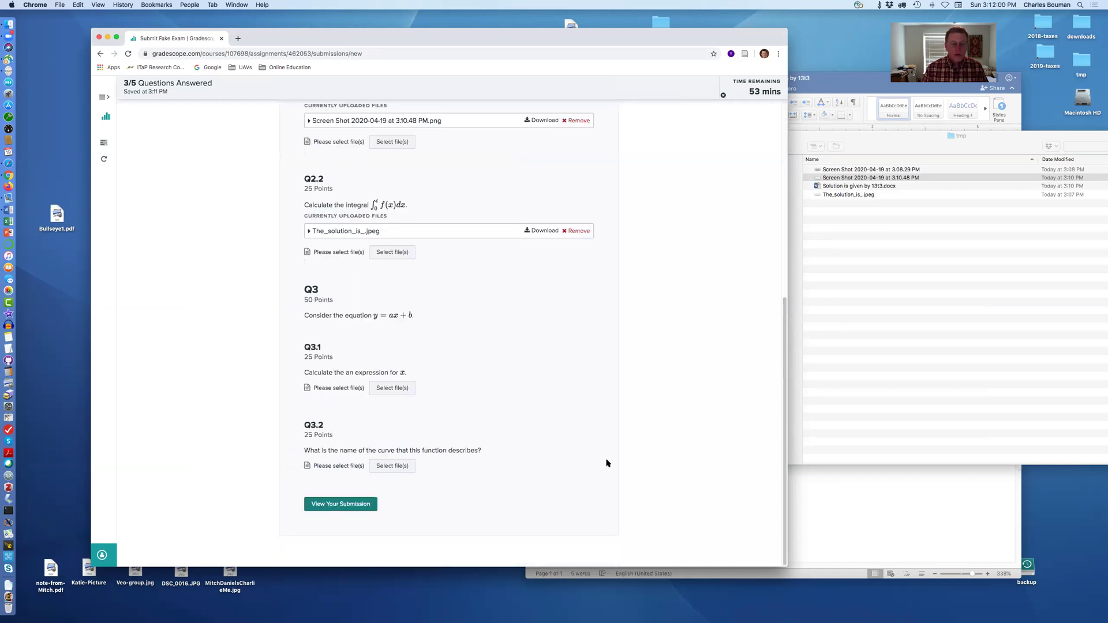
Upload The_solution_is_.jpeg as the Q3.1 answer.
{"action": "left_click", "coordinate": [391, 388]}
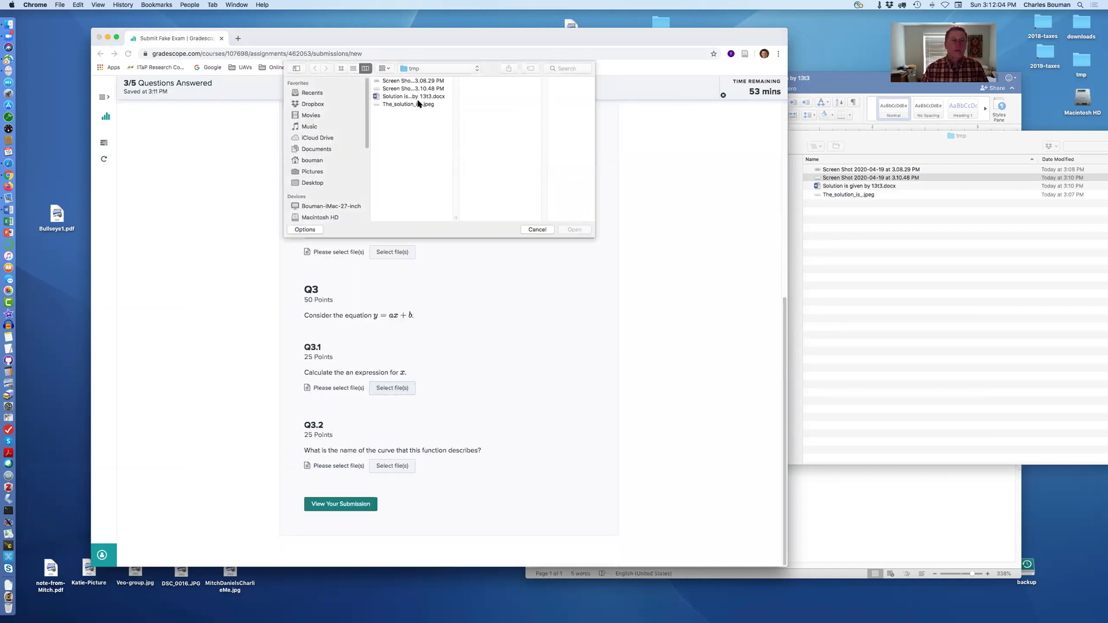
{"action": "left_click", "coordinate": [418, 105]}
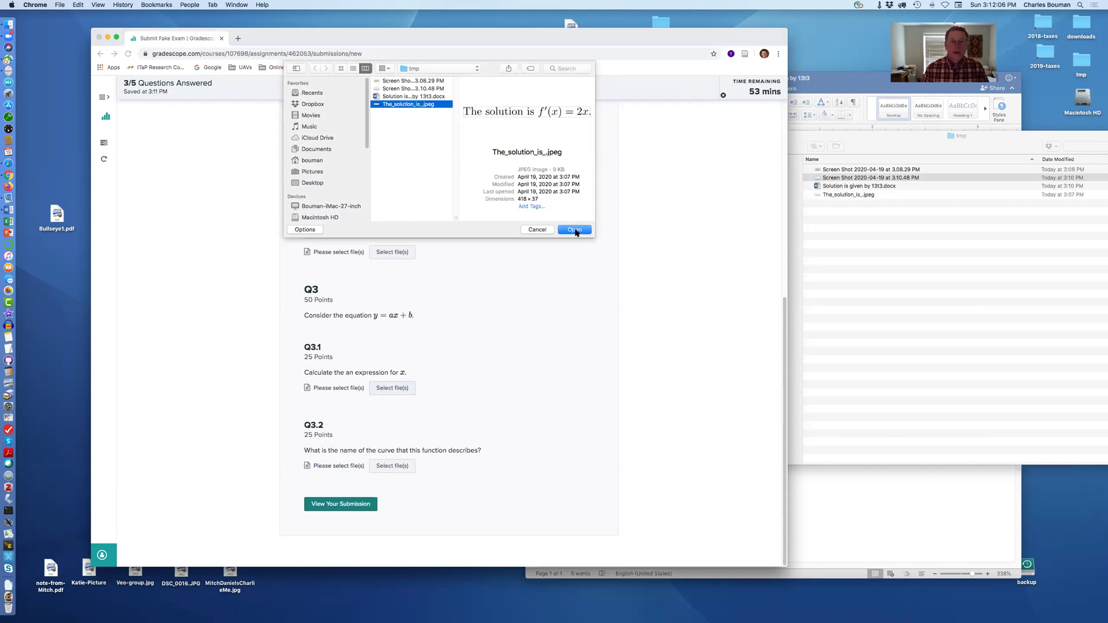
{"action": "left_click", "coordinate": [575, 230]}
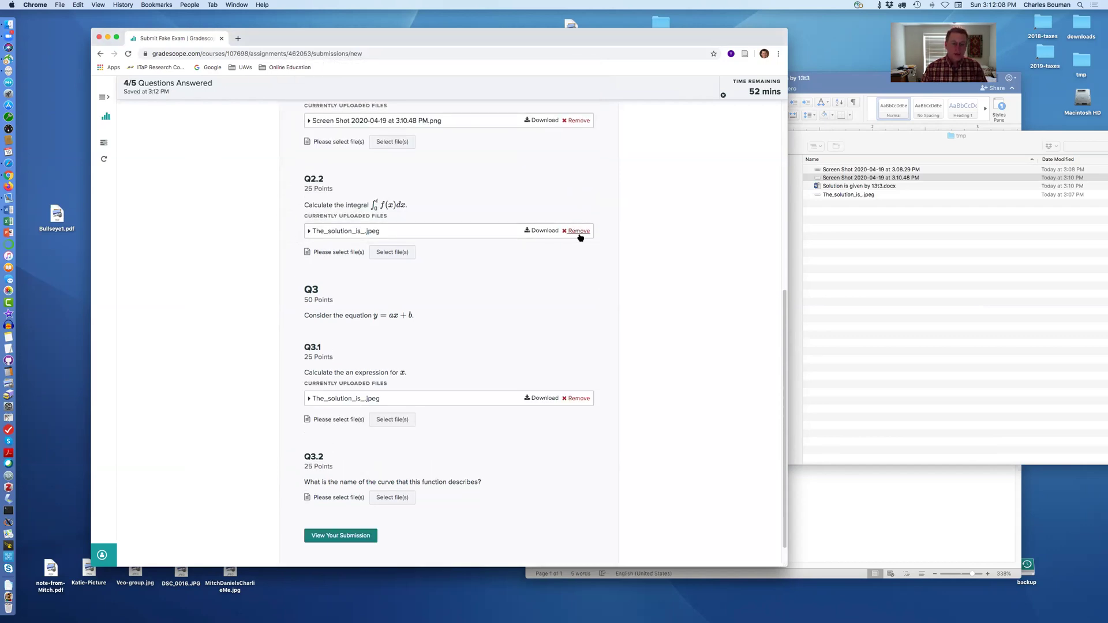
{"action": "scroll", "coordinate": [646, 443], "scroll_direction": "down", "scroll_amount": 1}
Review the submission, resubmit, preview the Q3.1 JPEG and open the course navigation menu.
{"action": "left_click", "coordinate": [355, 510]}
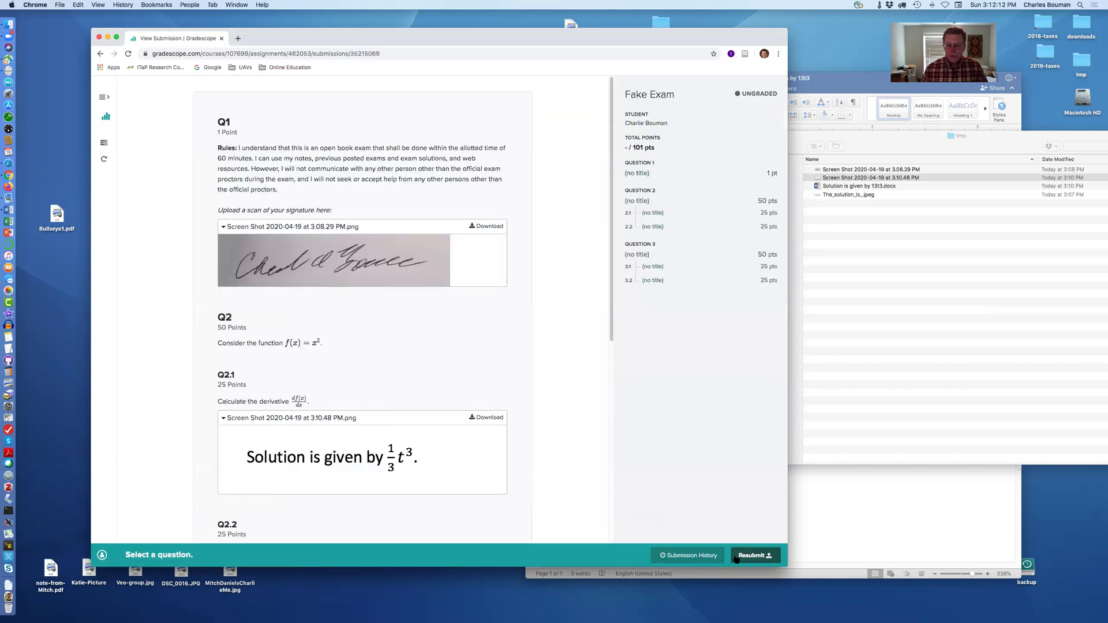
{"action": "left_click", "coordinate": [751, 557]}
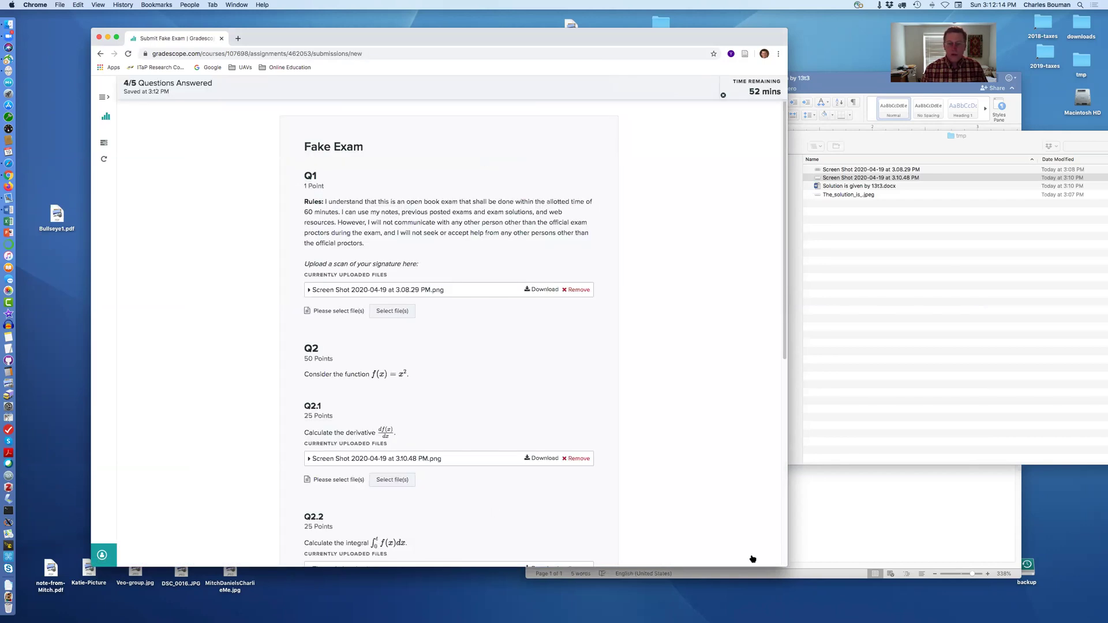
{"action": "scroll", "coordinate": [642, 455], "scroll_direction": "down", "scroll_amount": 5}
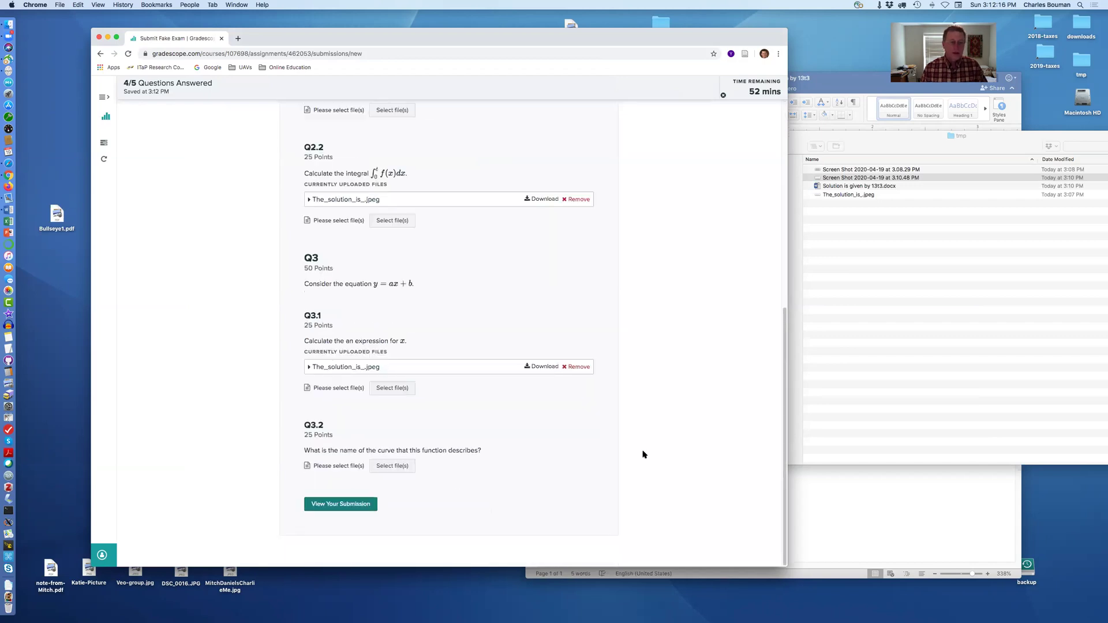
{"action": "left_click", "coordinate": [342, 368]}
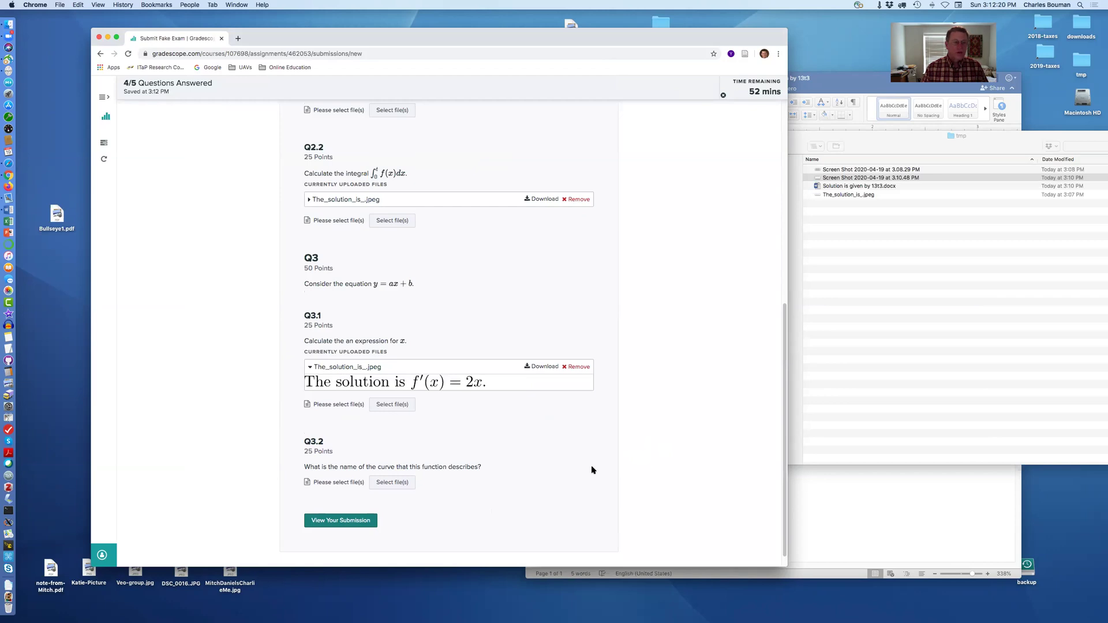
{"action": "left_click", "coordinate": [104, 97]}
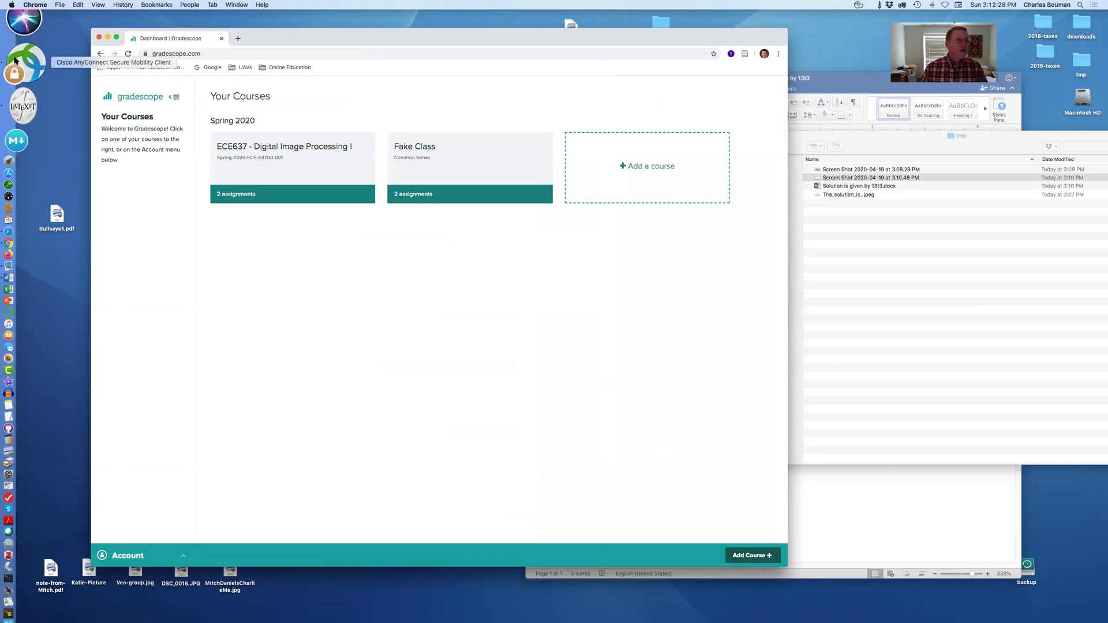
Switch over to the Zoom app from the Dock.
{"action": "left_click", "coordinate": [27, 30]}
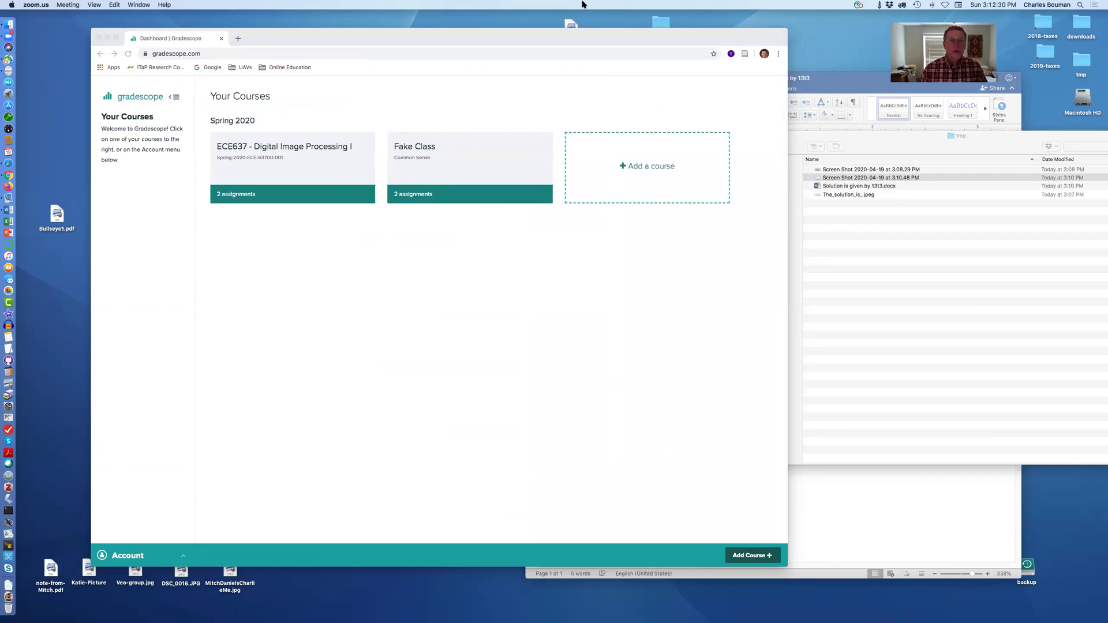